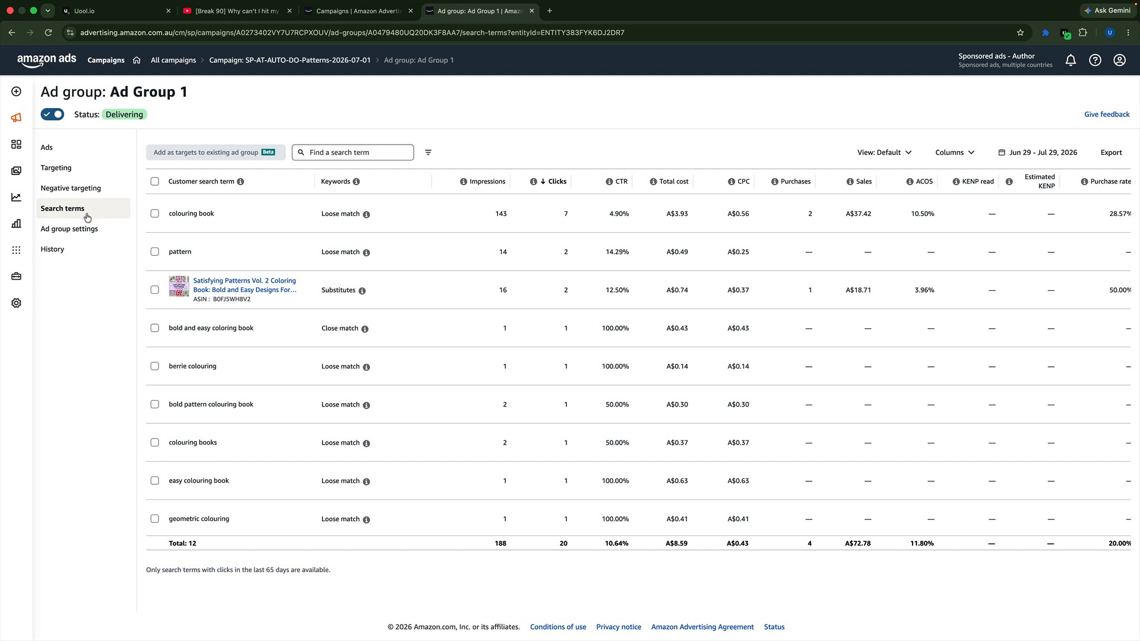
Review the ad group's customer search terms and set the report's date range to the last 65 days
scroll(528, 331, "down", 3)
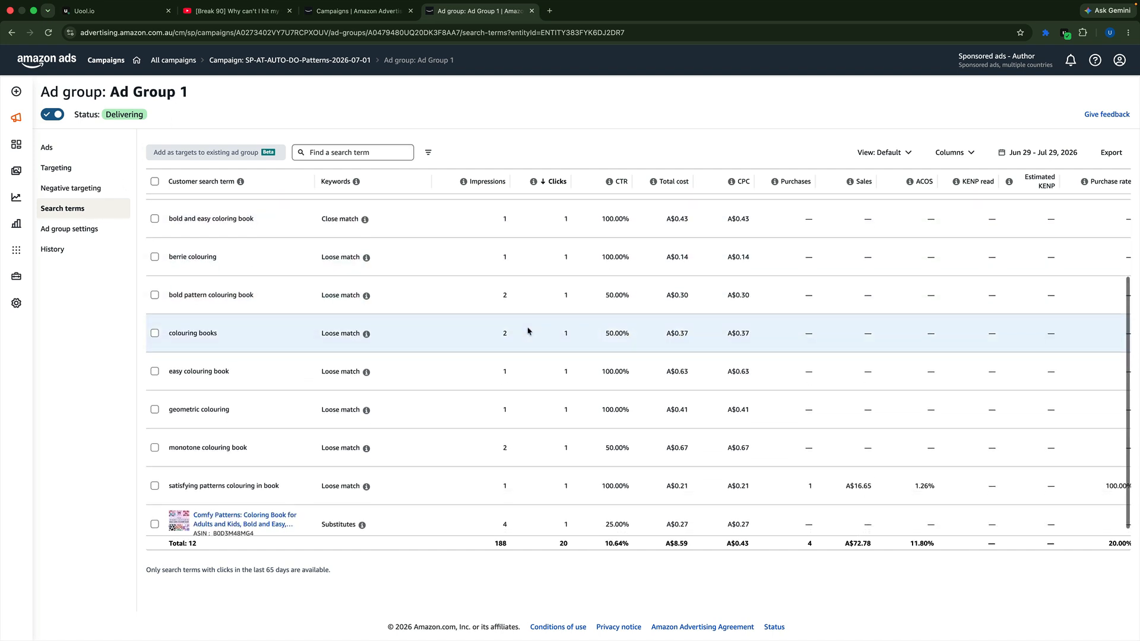
scroll(529, 331, "down", 1)
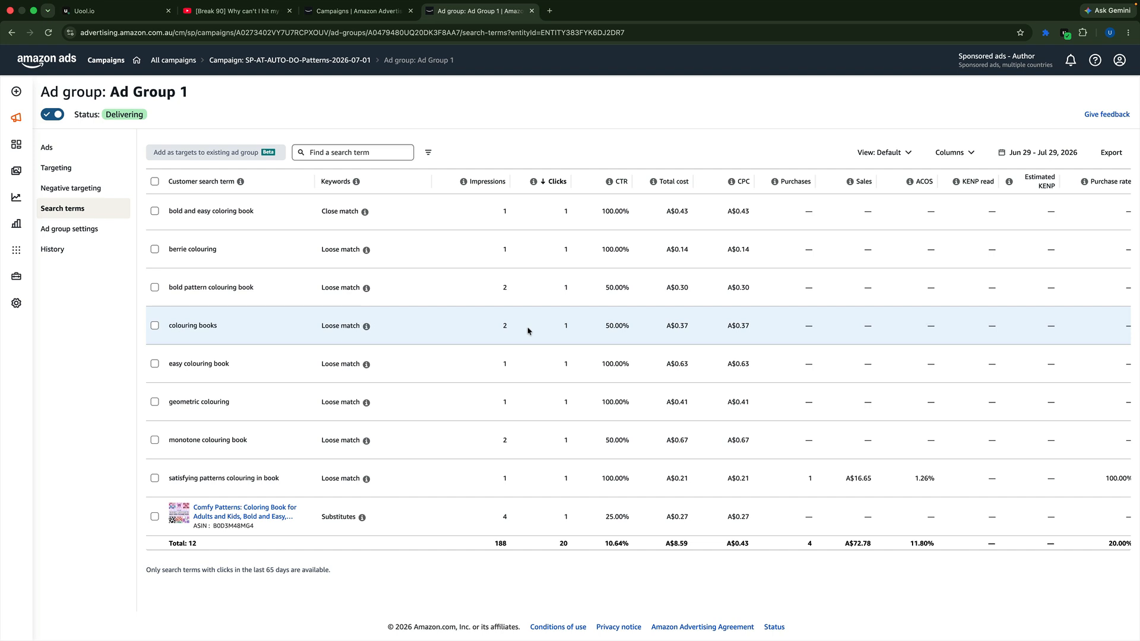
scroll(527, 327, "up", 4)
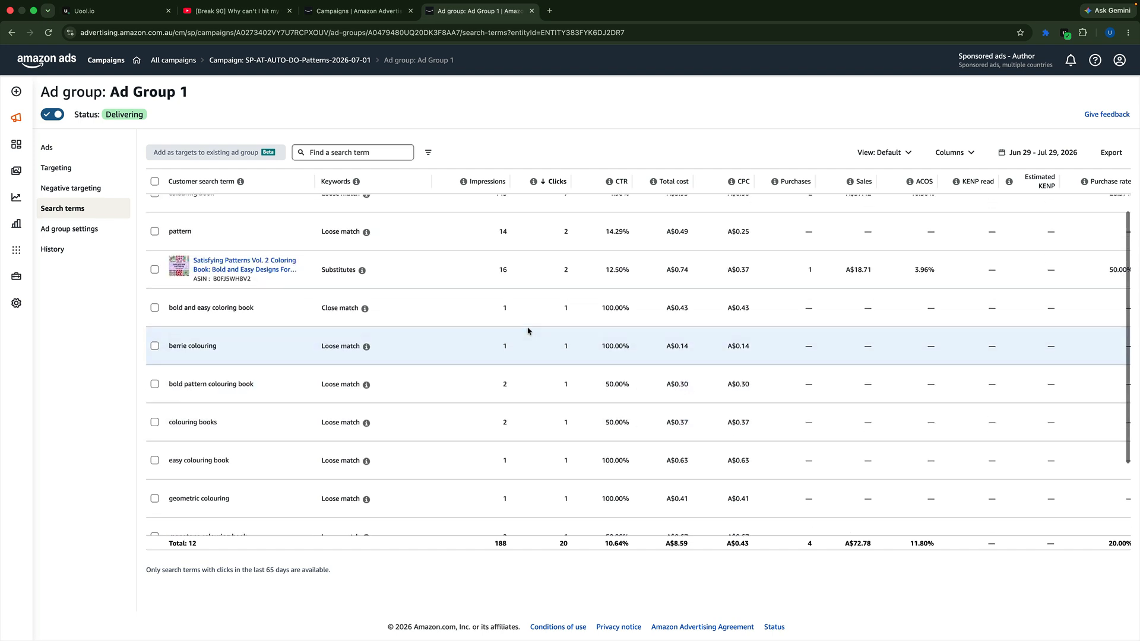
left_click(1041, 158)
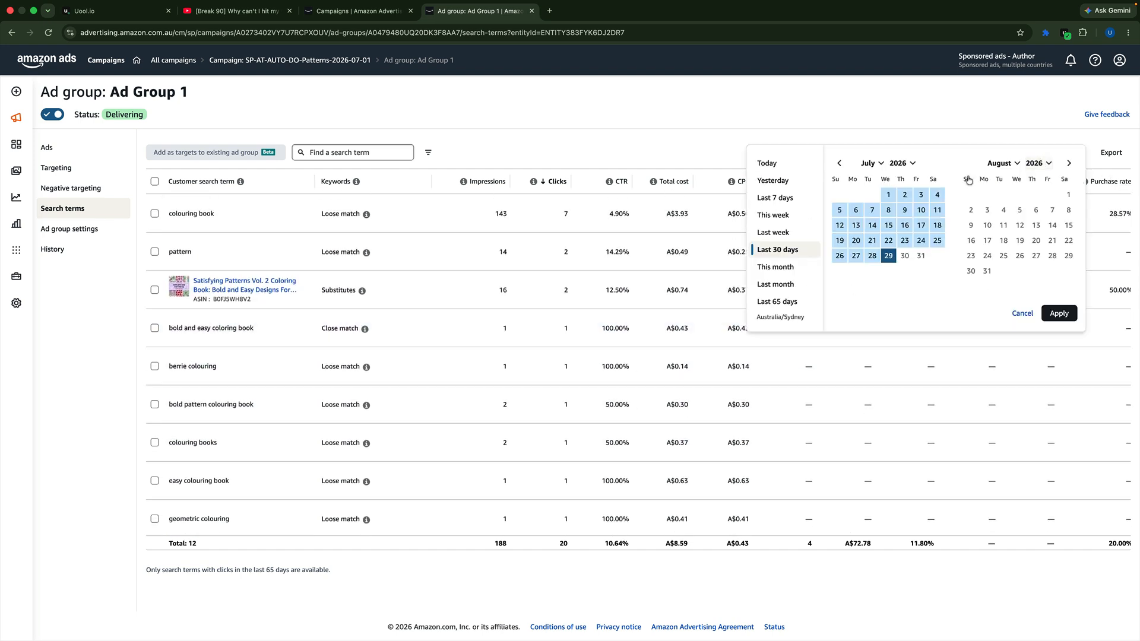
left_click(791, 304)
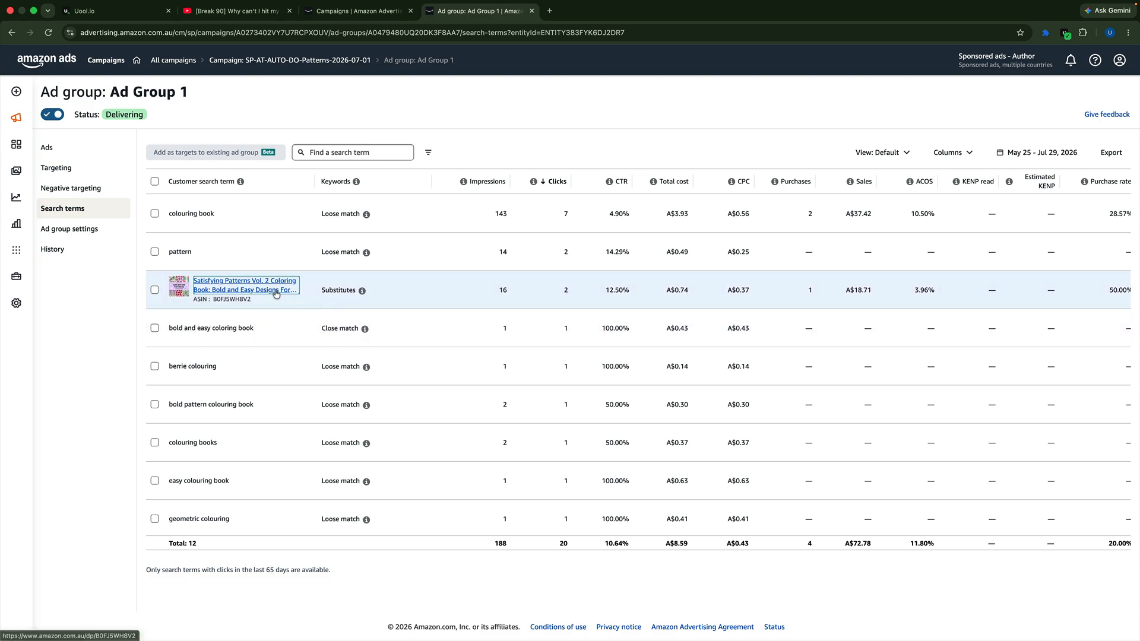
Open the product page of the Satisfying Patterns Vol. 2 search term and examine the related books customers also viewed
left_click(275, 291)
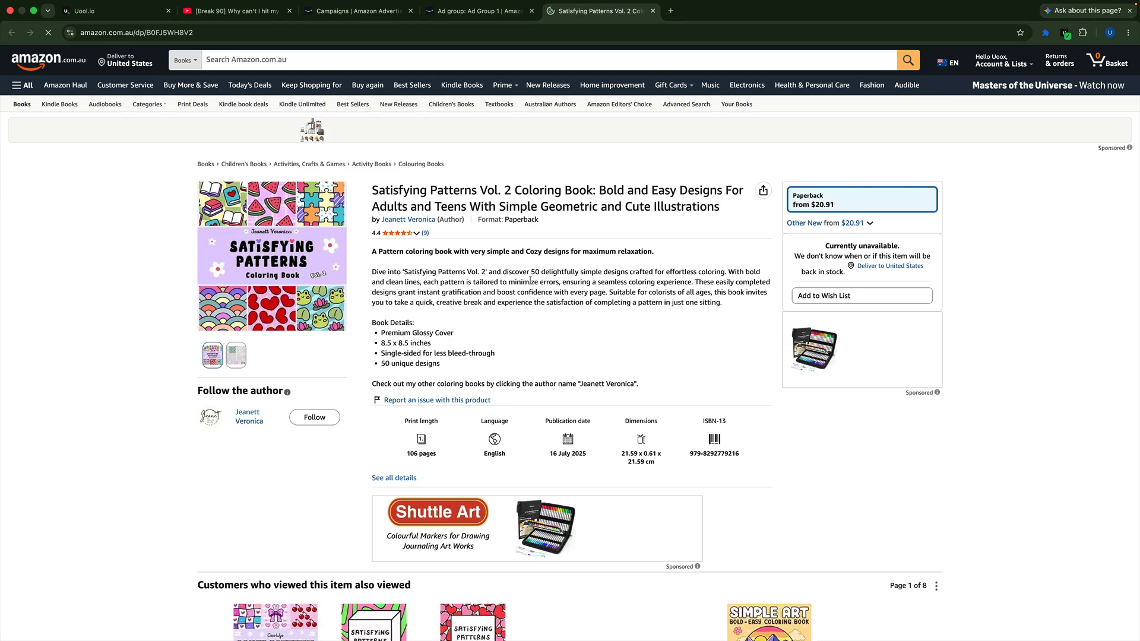
scroll(531, 280, "down", 3)
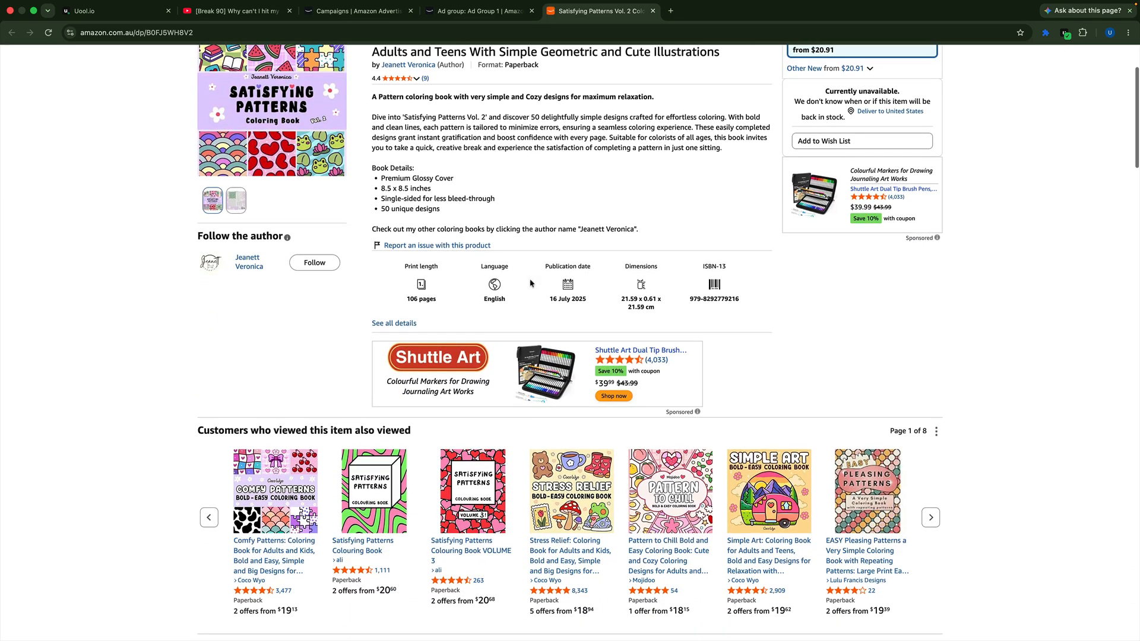
scroll(530, 284, "down", 3)
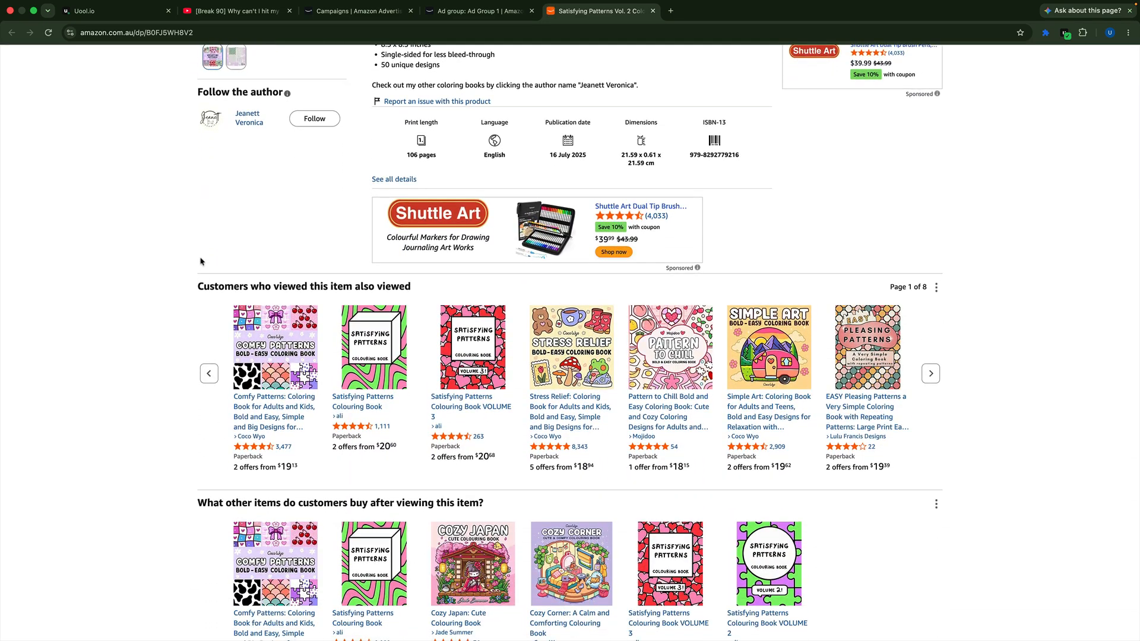
scroll(200, 262, "down", 3)
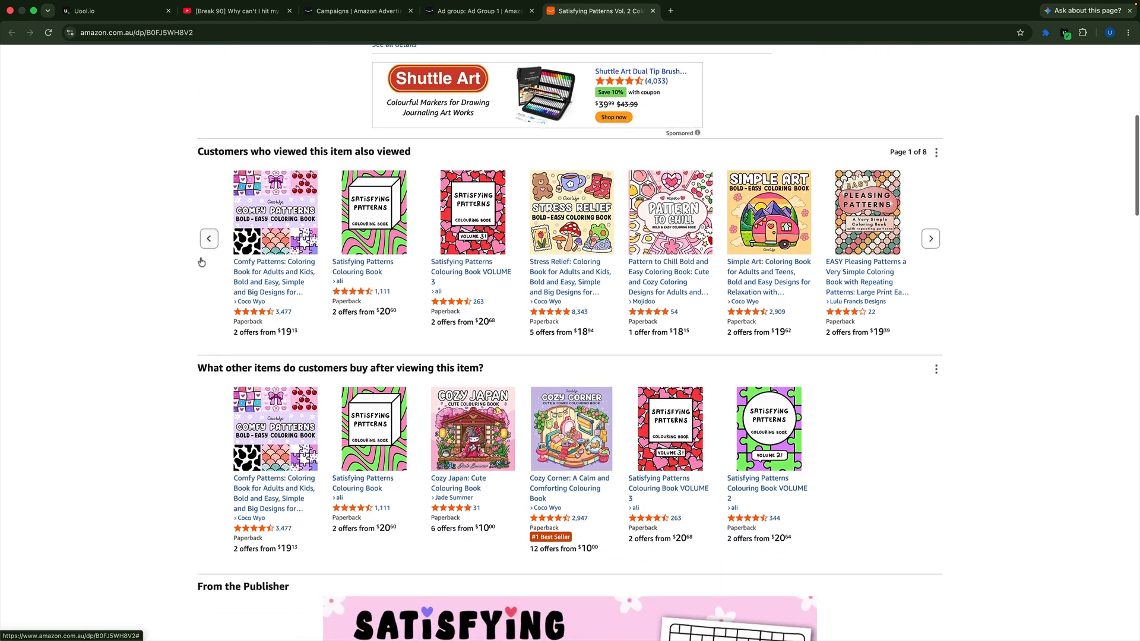
scroll(201, 261, "down", 3)
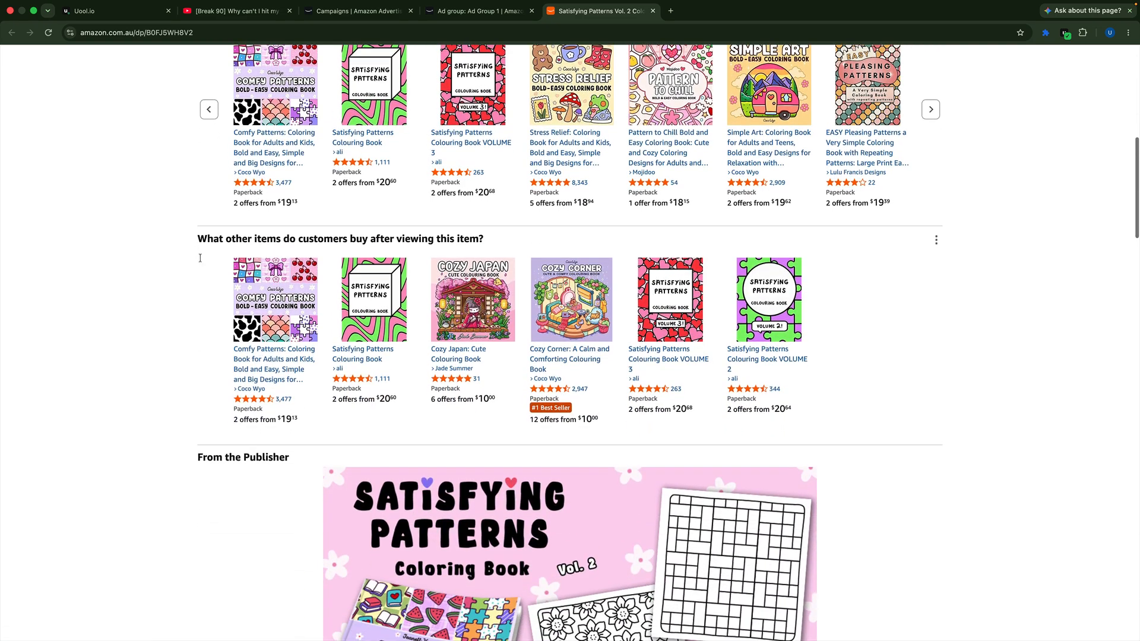
left_click(931, 109)
scroll(880, 196, "up", 3)
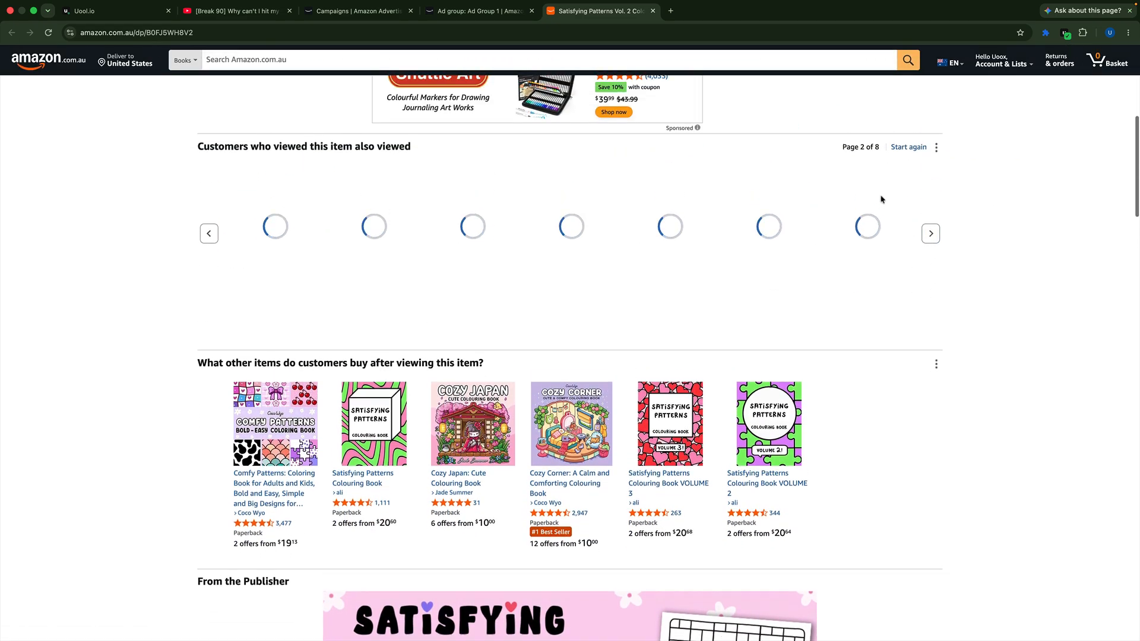
left_click(931, 265)
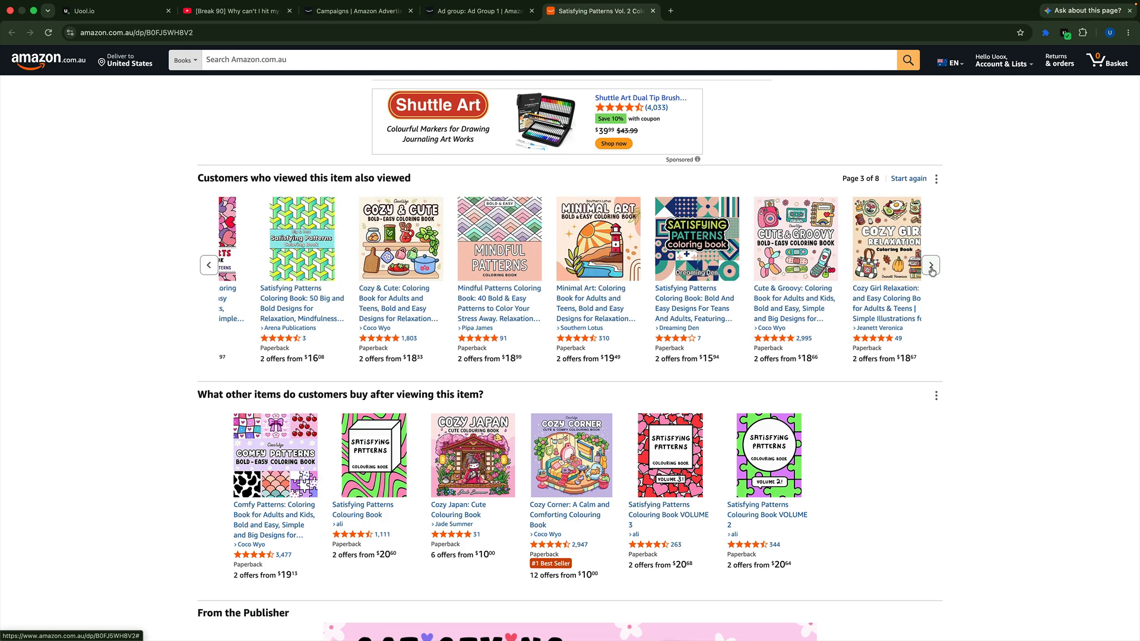
scroll(558, 306, "down", 12)
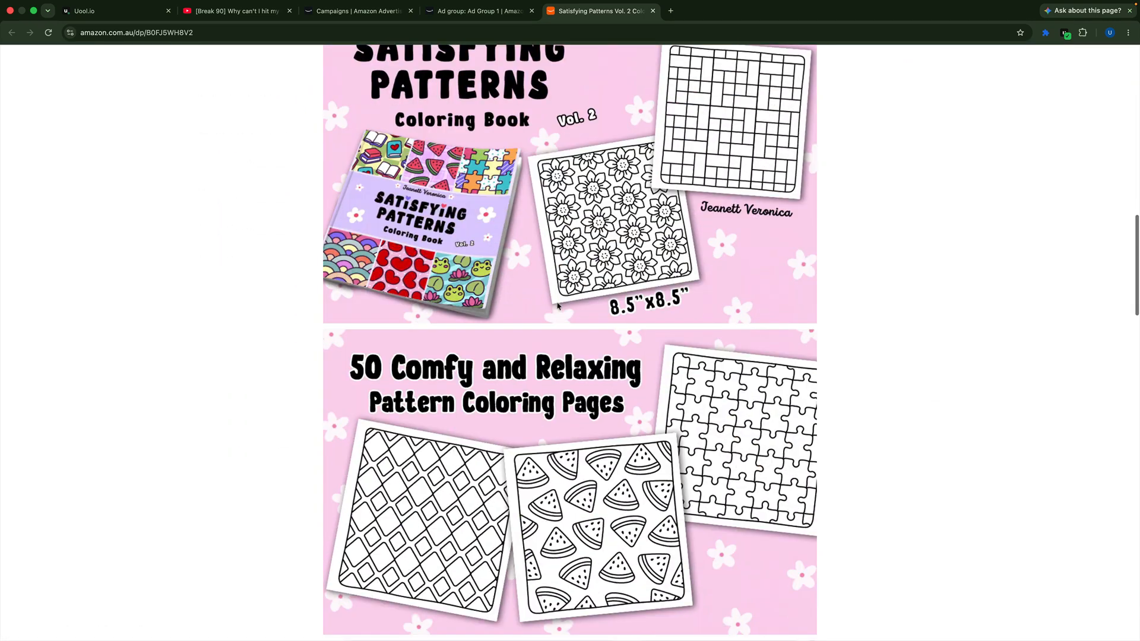
scroll(559, 306, "up", 3)
Return to the campaigns overview and start creating a new campaign
left_click(479, 10)
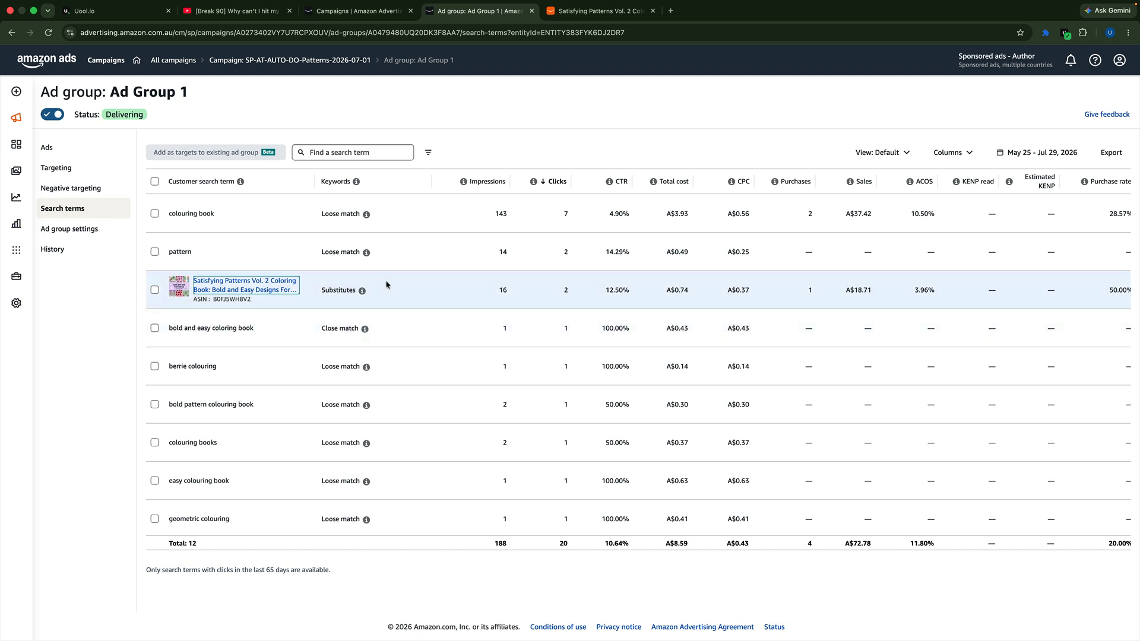
left_click(383, 11)
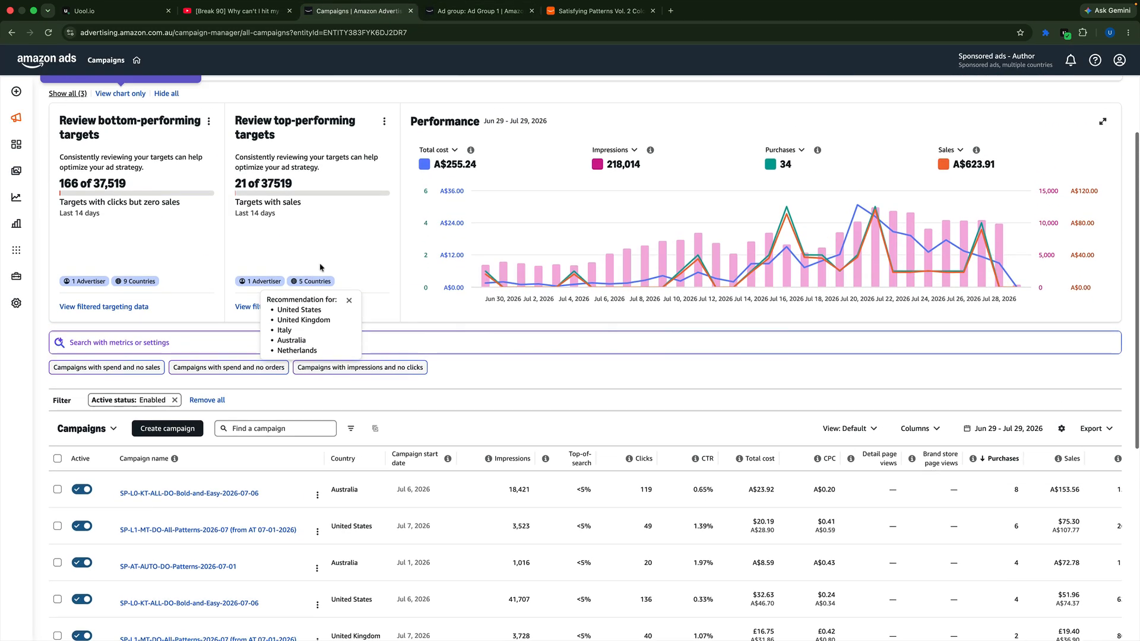
scroll(321, 267, "down", 2)
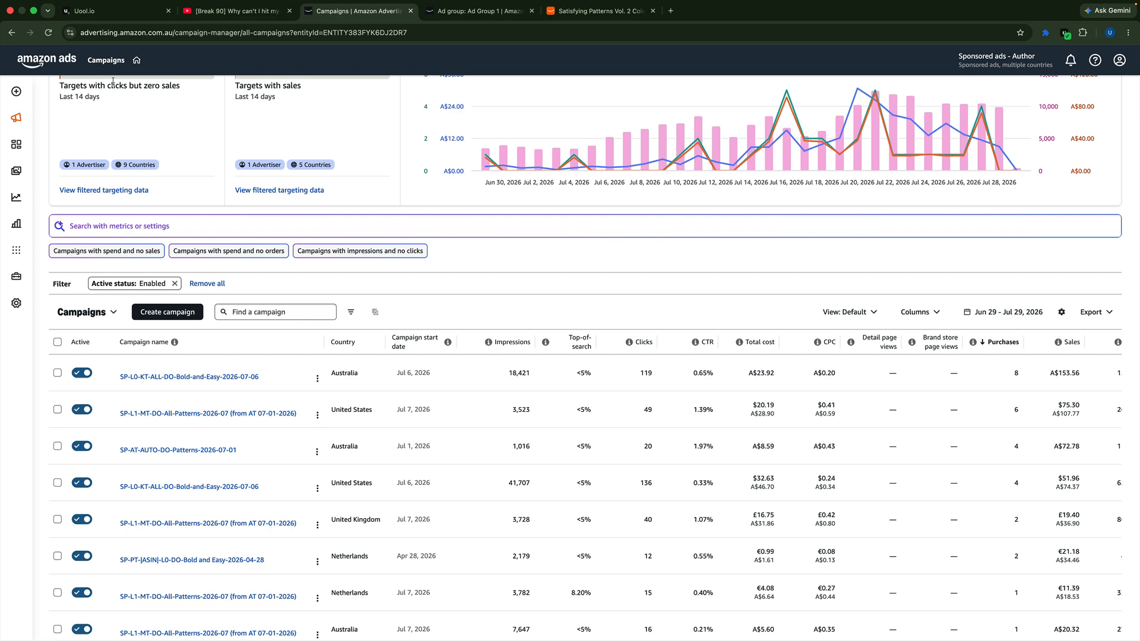
scroll(262, 269, "down", 1)
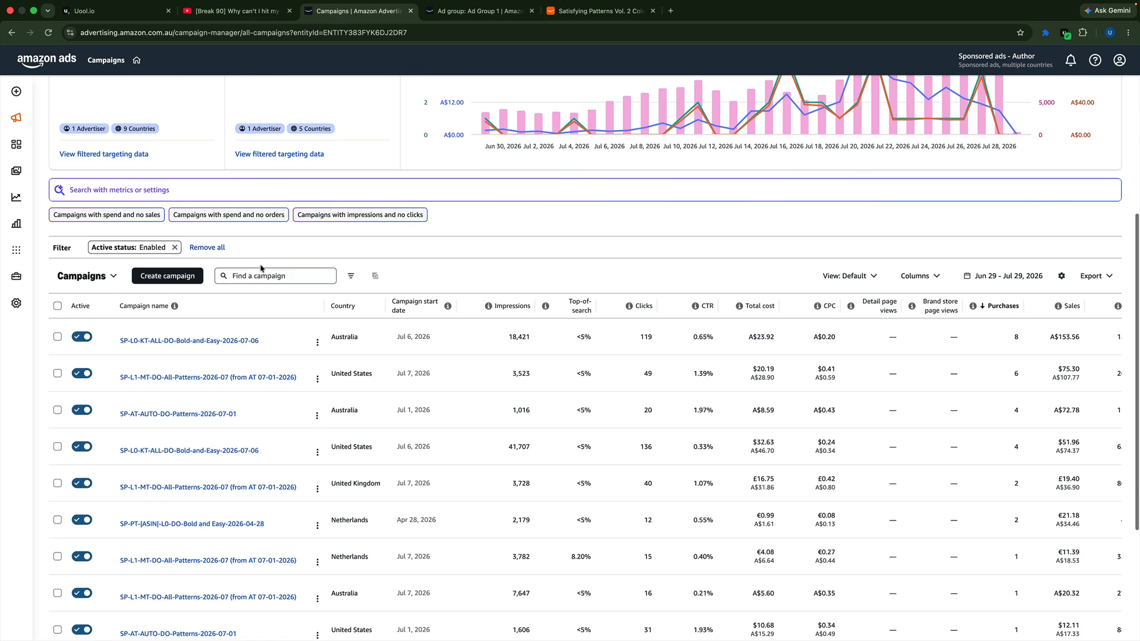
left_click(184, 281)
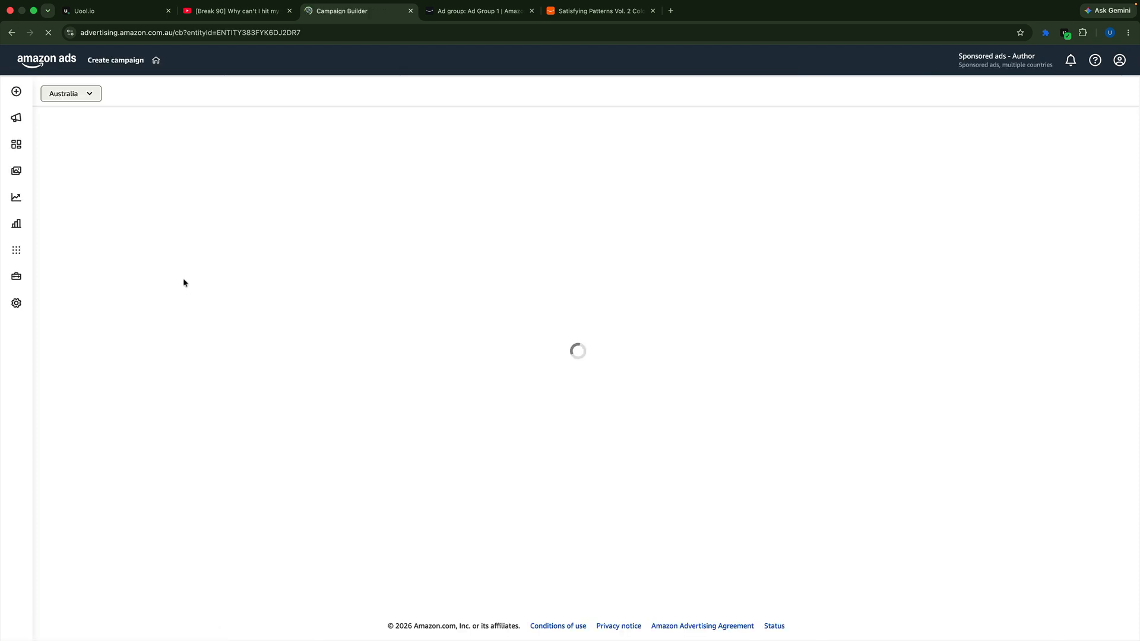
Set the campaign country to United States and choose Sponsored Products as the campaign type
left_click(93, 89)
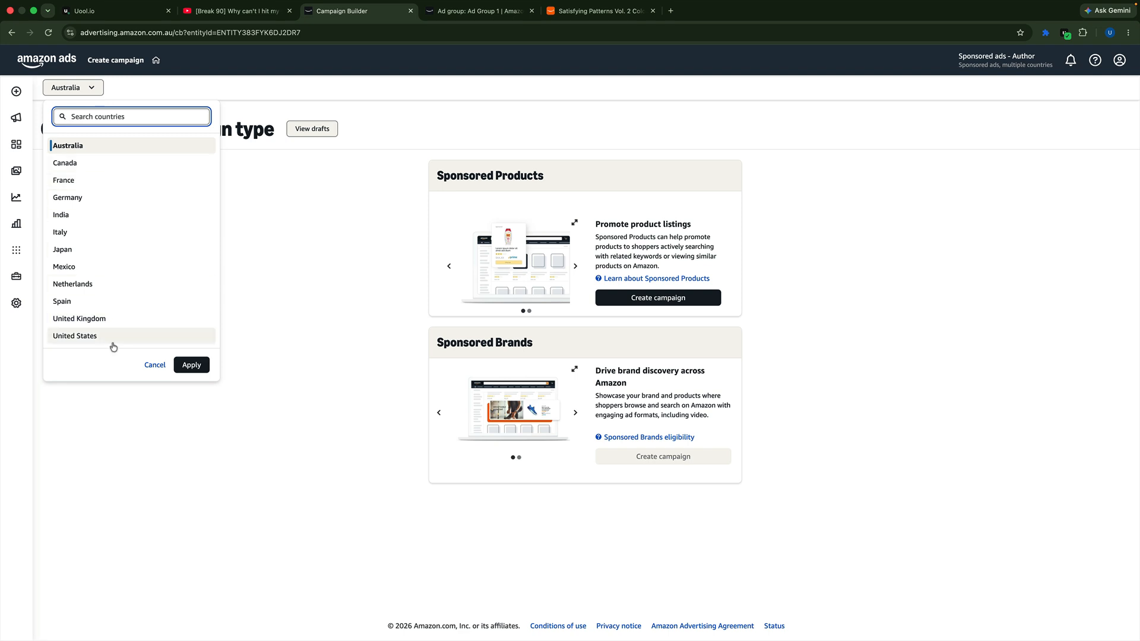
left_click(94, 341)
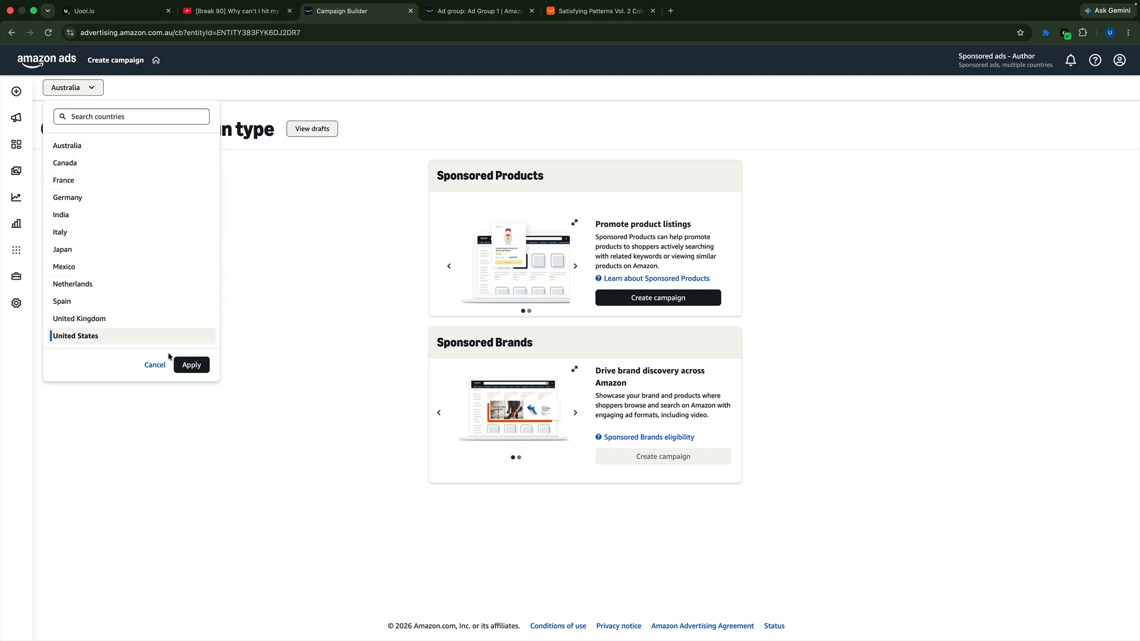
left_click(188, 364)
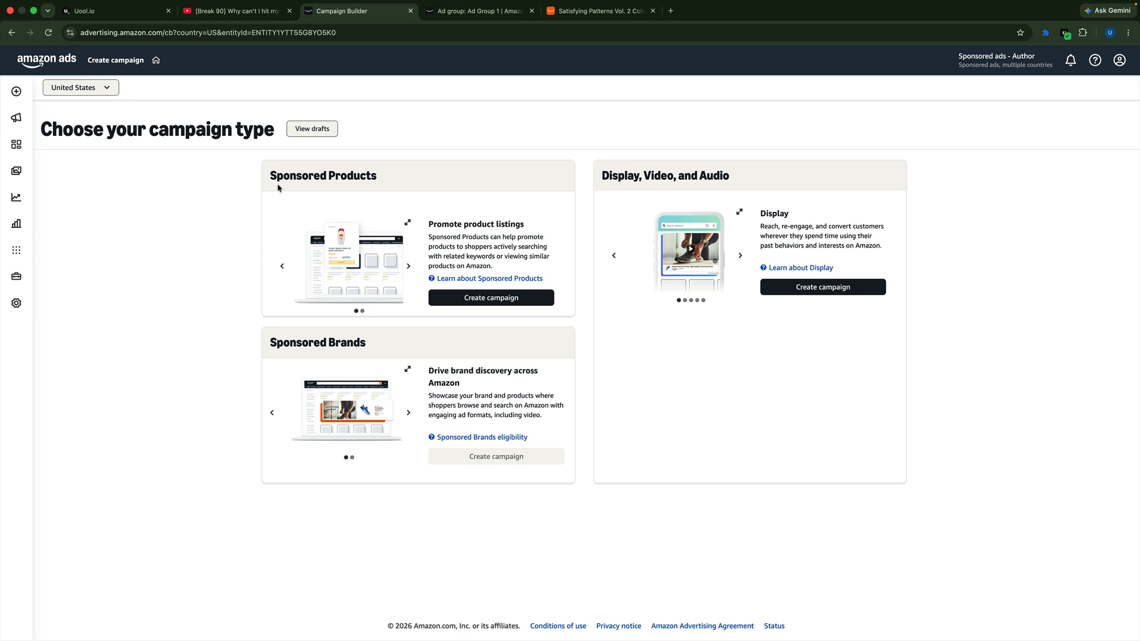
left_click(491, 302)
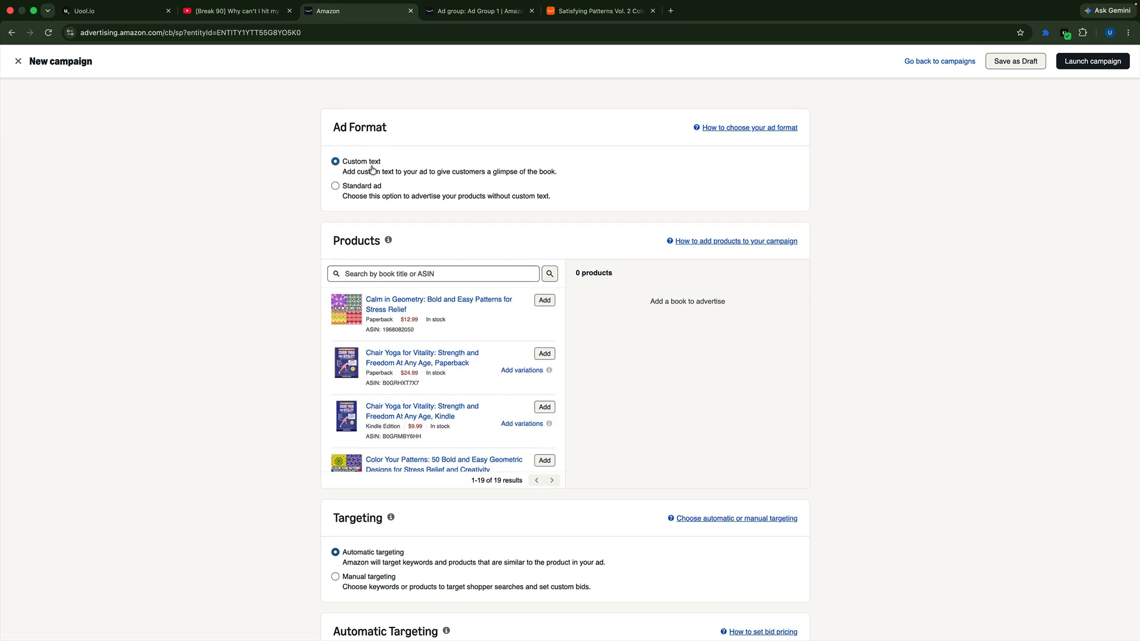
Set the new campaign's ad format to Standard ad
left_click(359, 196)
left_click_drag(358, 193, 410, 185)
left_click(363, 197)
left_click(336, 187)
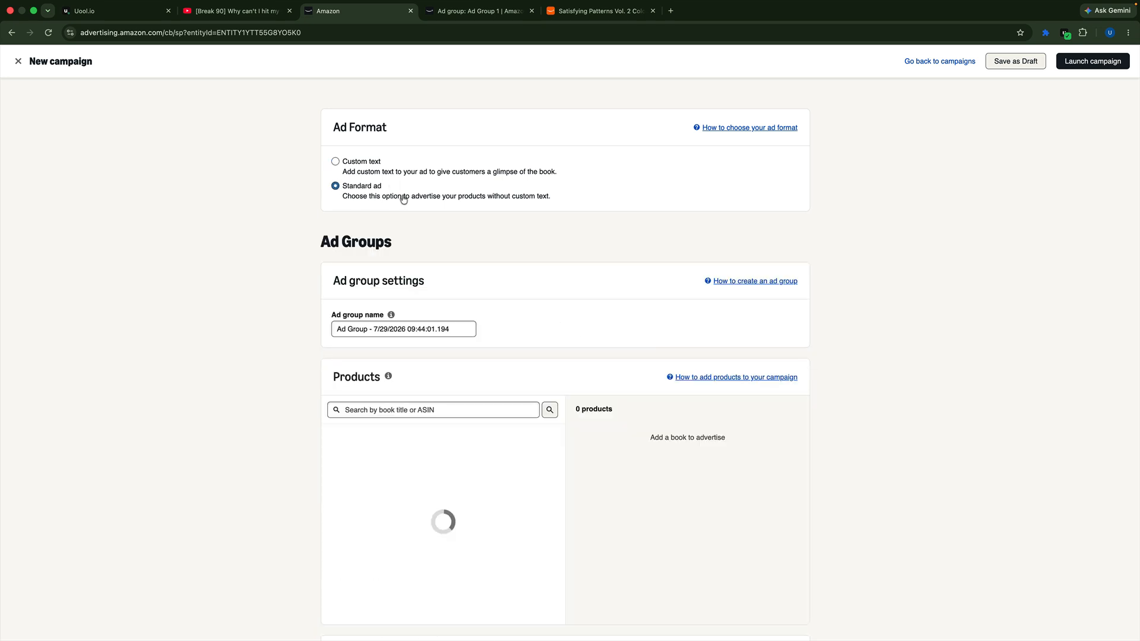
Search the products for "gym" and add the paperback and Kindle editions of No-Gym Strength Training for Over 50s
scroll(288, 224, "down", 3)
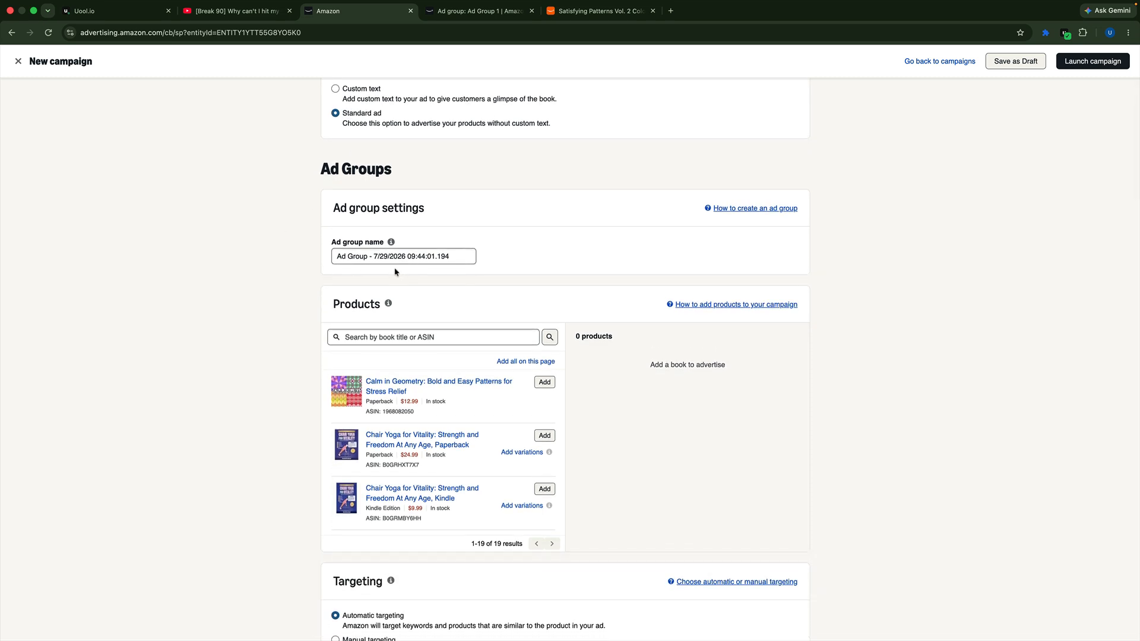
scroll(396, 272, "down", 1)
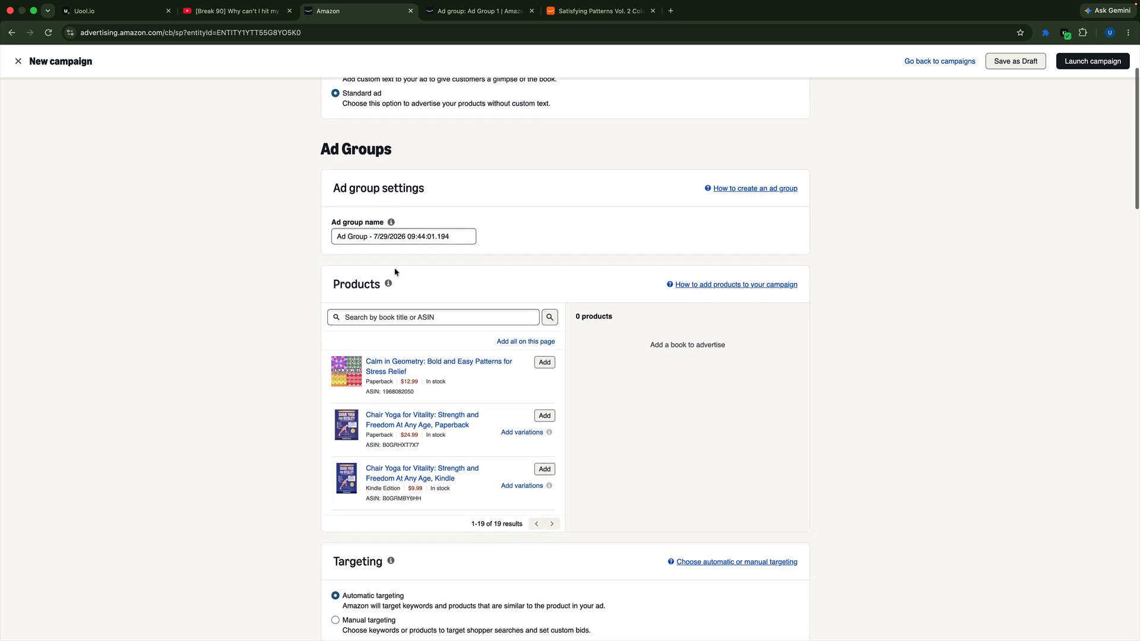
left_click(388, 231)
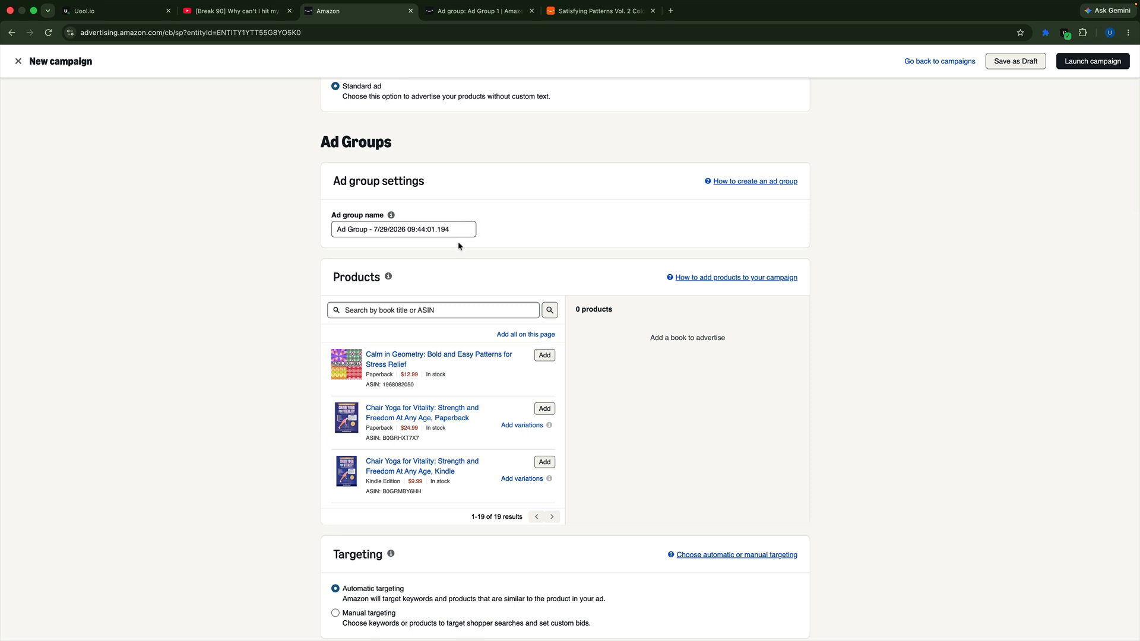
scroll(458, 245, "down", 5)
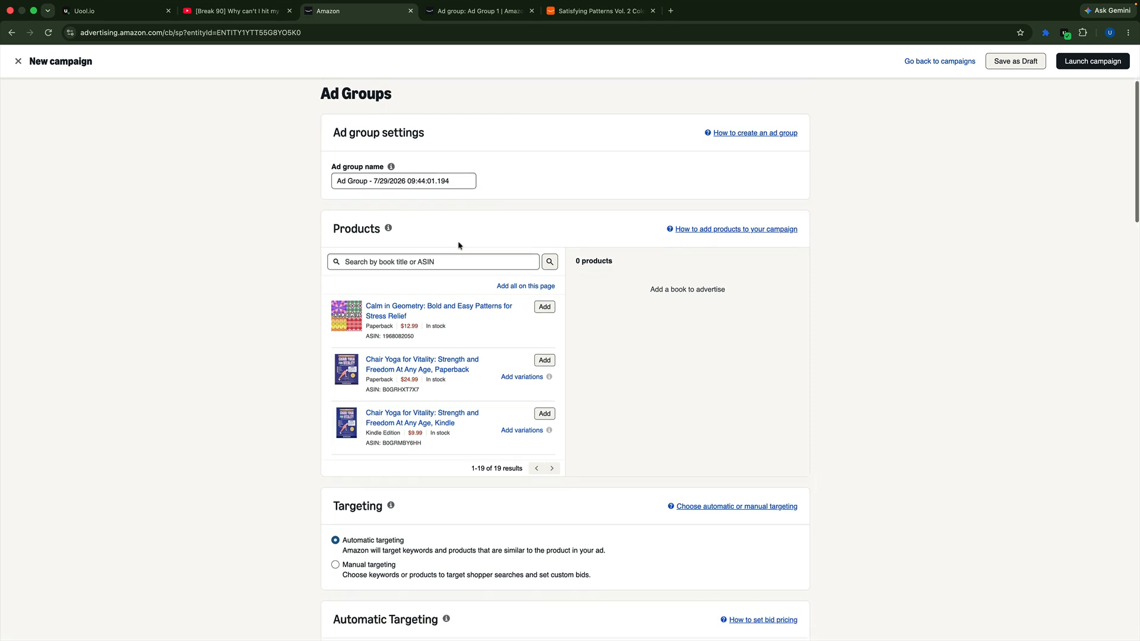
scroll(446, 278, "down", 4)
scroll(445, 278, "down", 5)
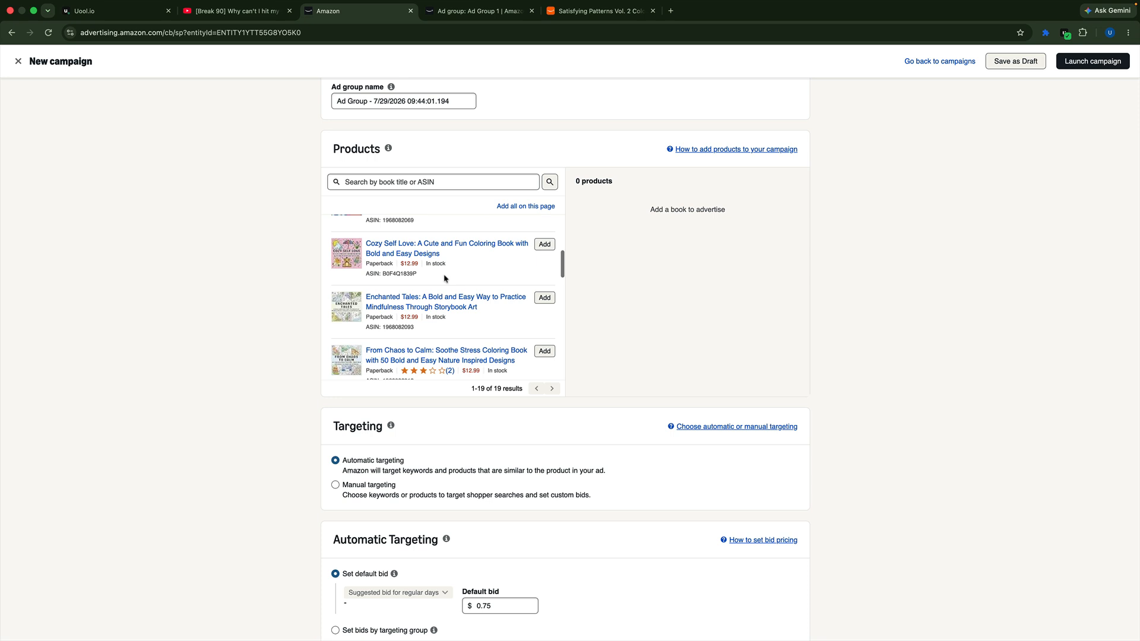
left_click(440, 184)
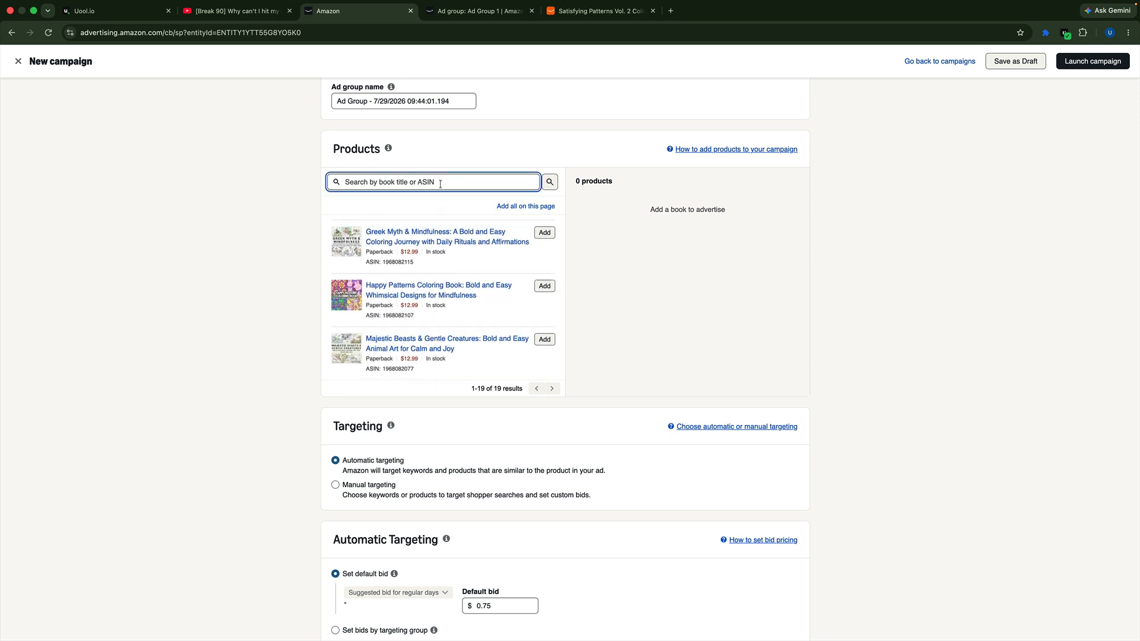
type("gym")
scroll(532, 190, "down", 1)
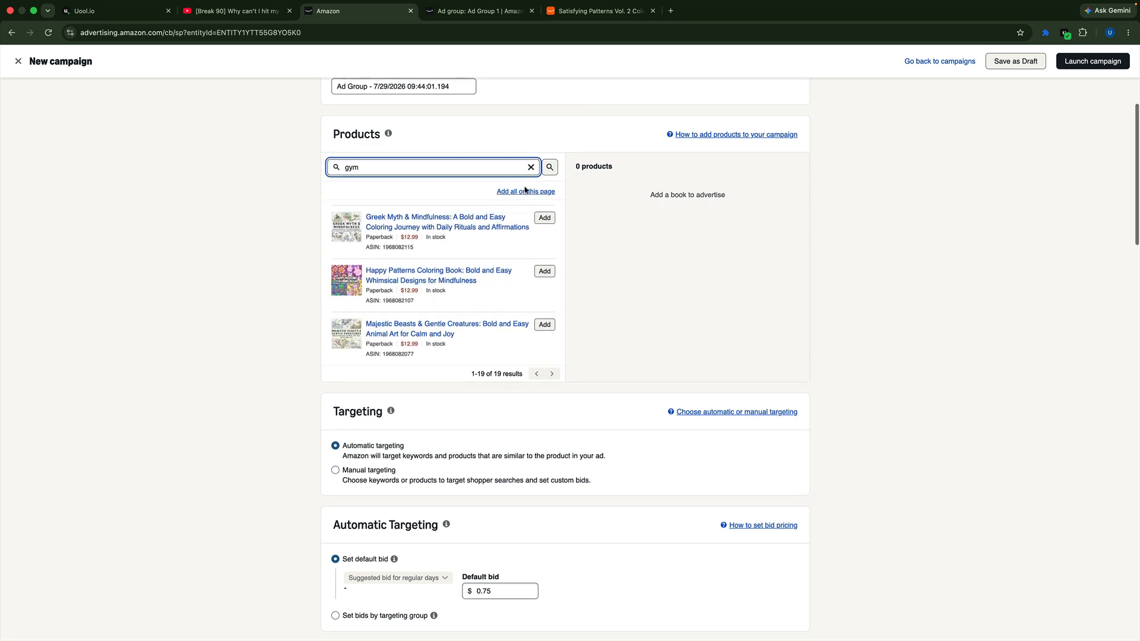
left_click(550, 167)
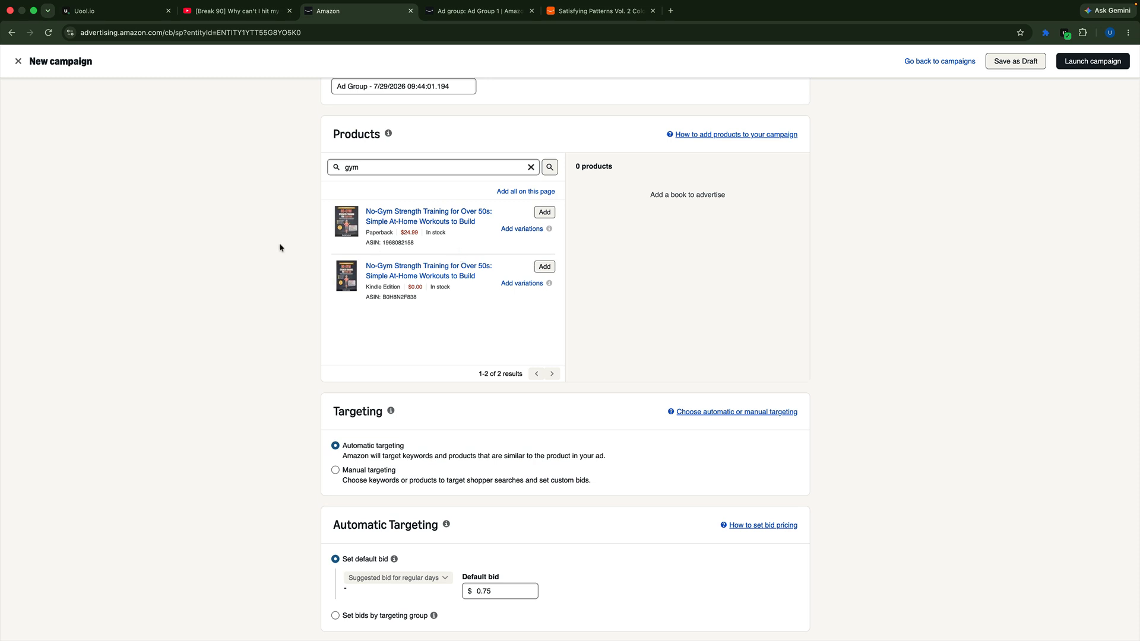
left_click(541, 214)
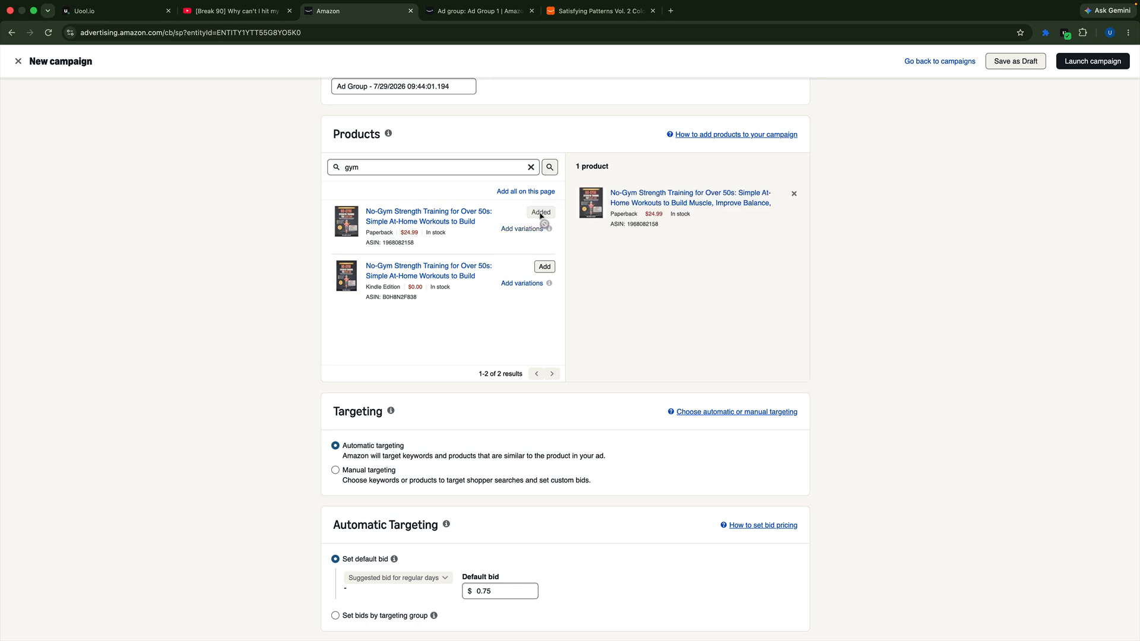
left_click(544, 266)
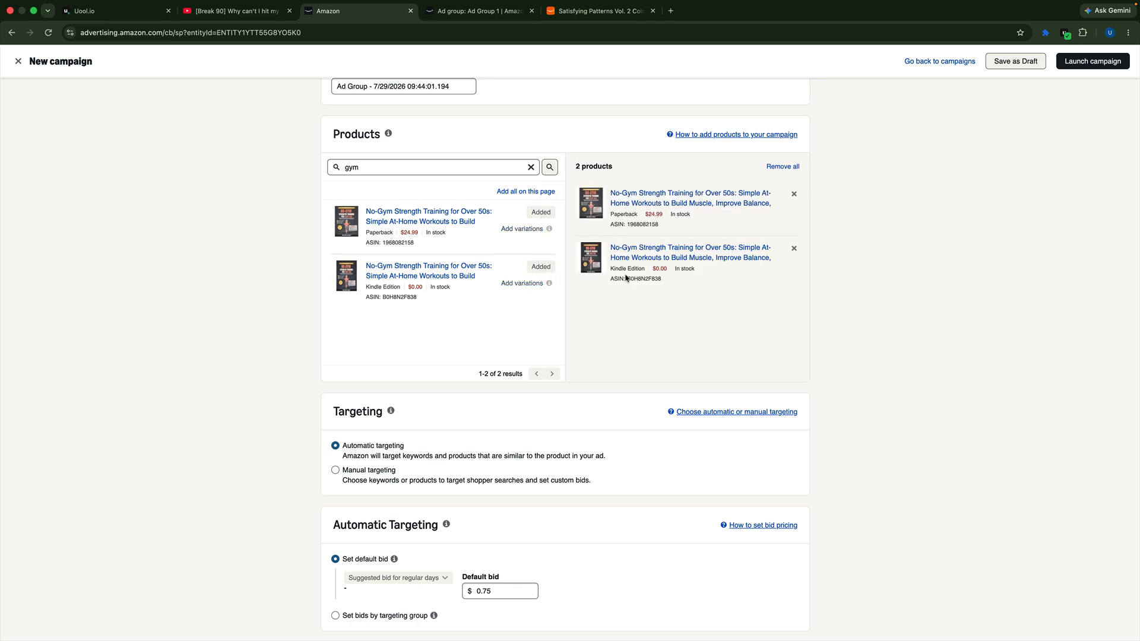
Examine the campaign's automatic and manual targeting options and the default bid settings
scroll(498, 312, "down", 5)
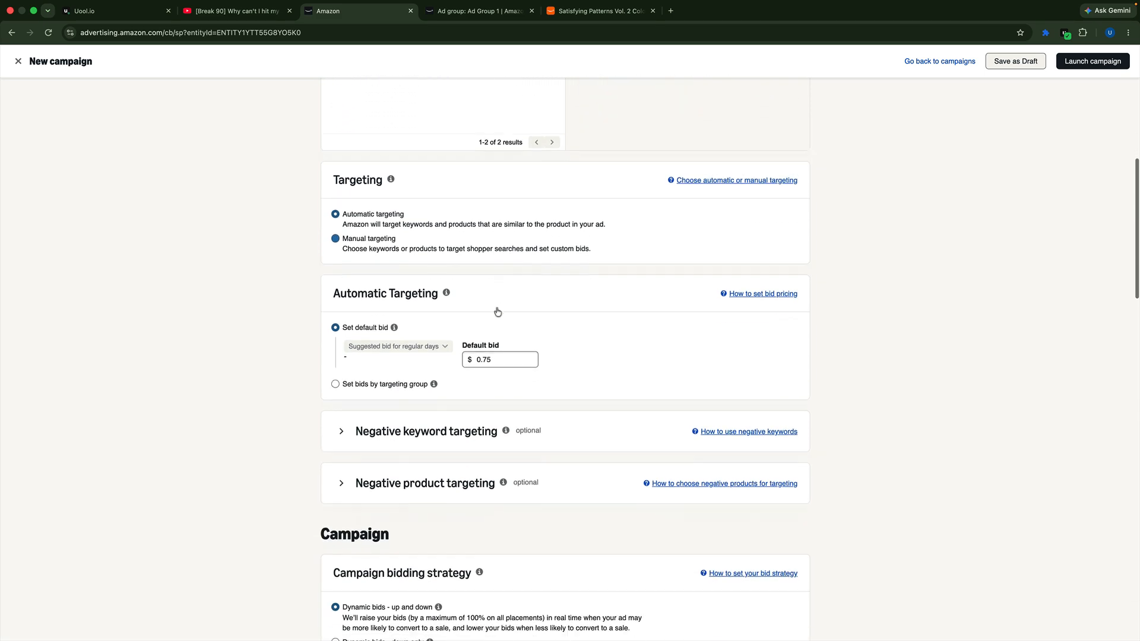
key("super+equal")
key("super+equal")
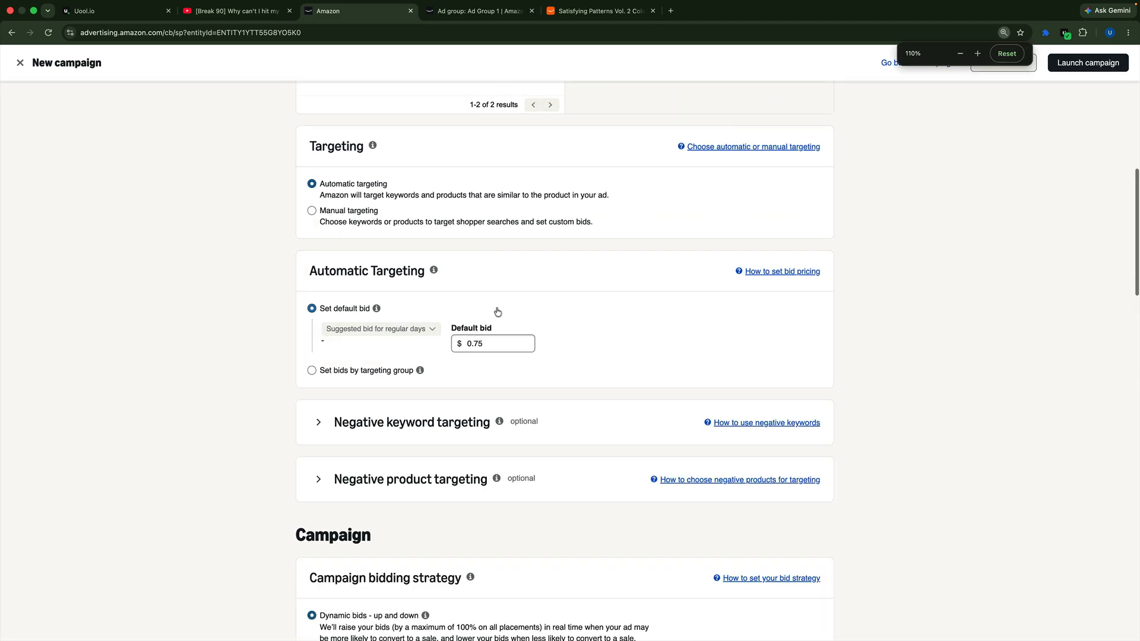
key("super+equal")
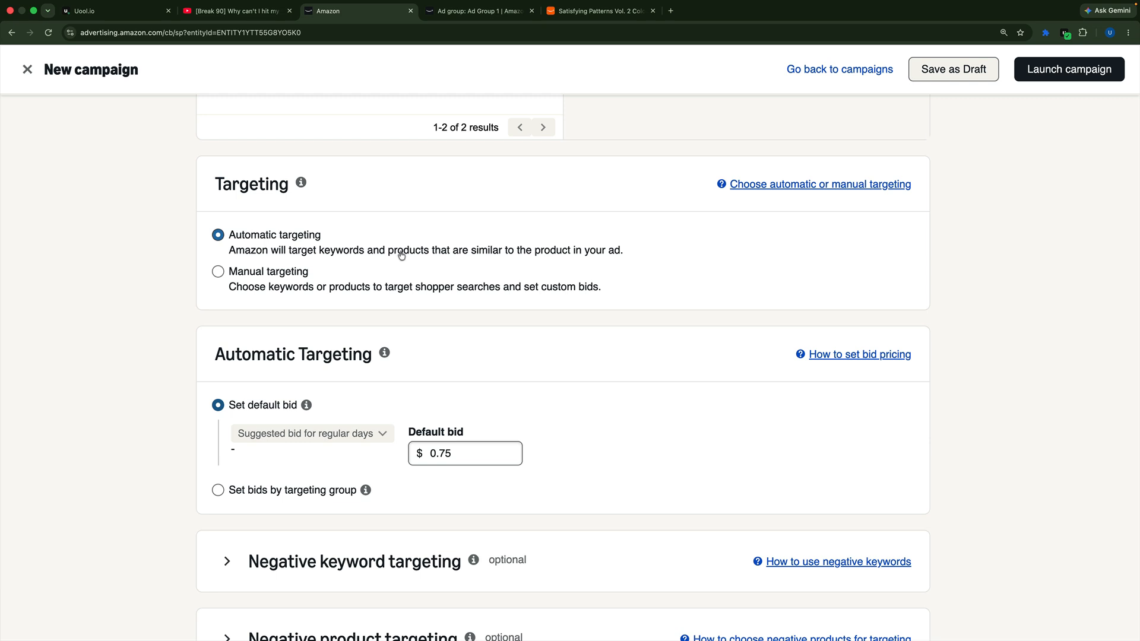
scroll(402, 255, "up", 5)
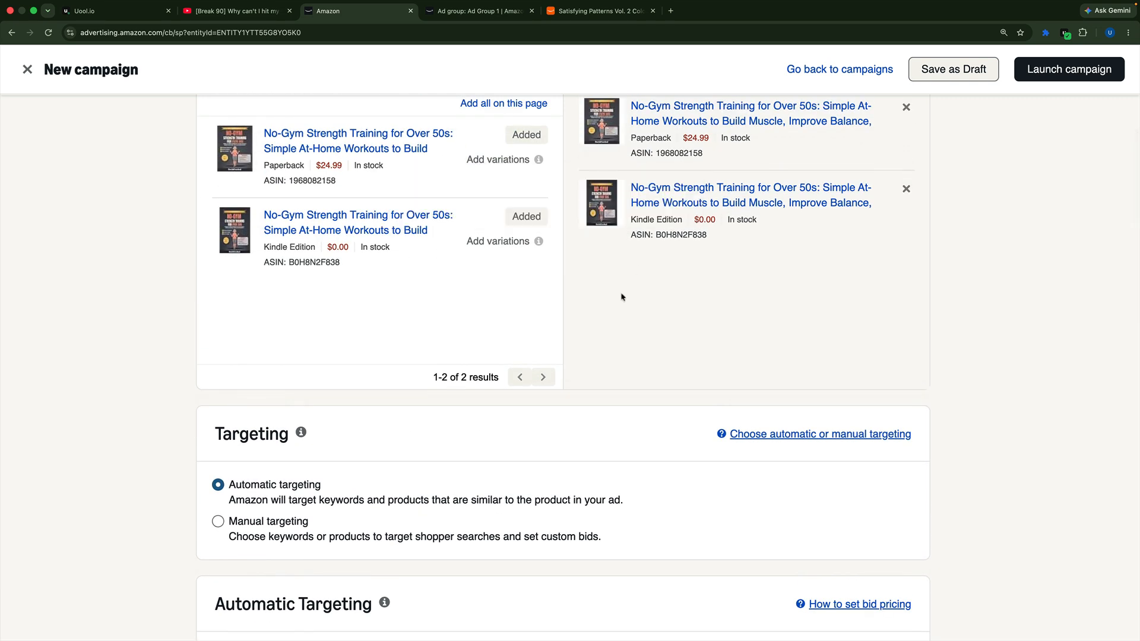
scroll(622, 297, "down", 5)
scroll(622, 297, "down", 1)
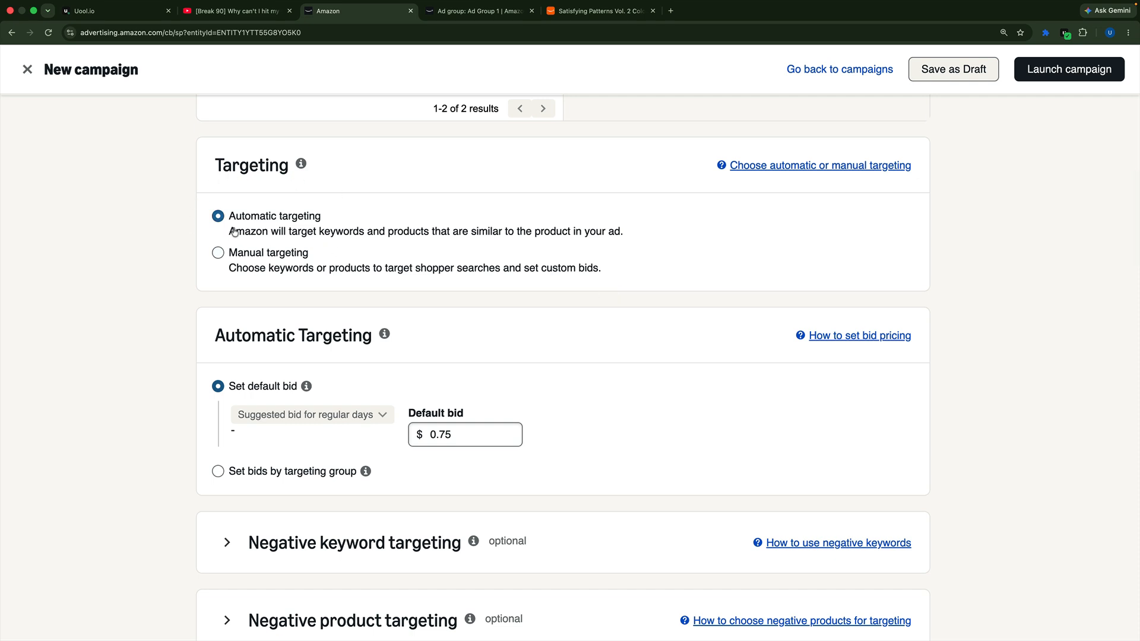
scroll(369, 230, "down", 4)
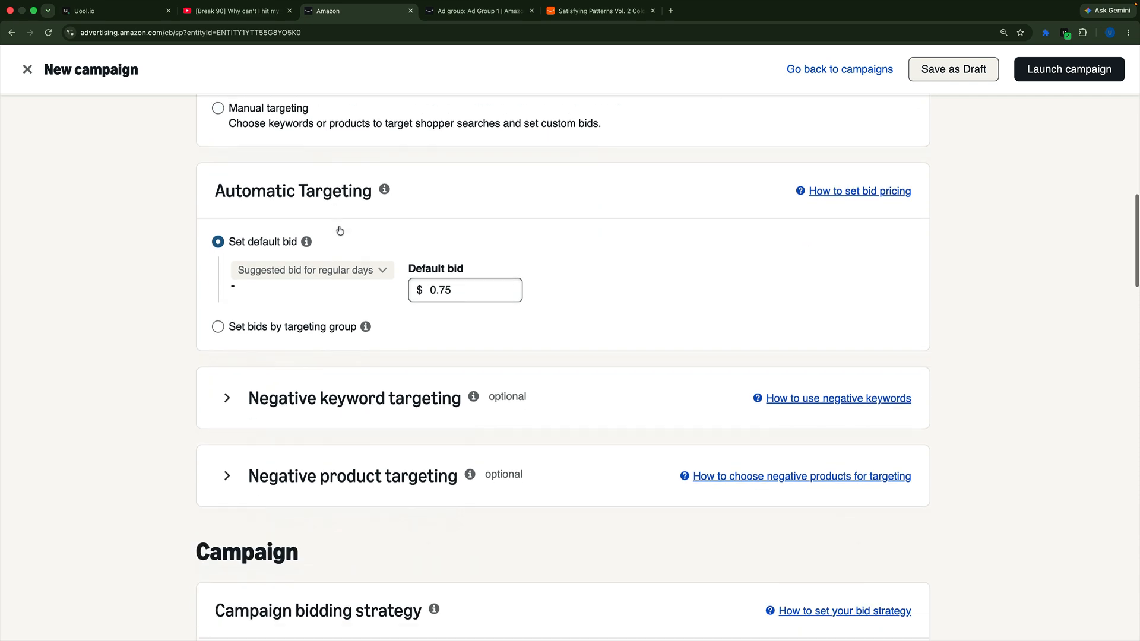
left_click(386, 229)
left_click(92, 240)
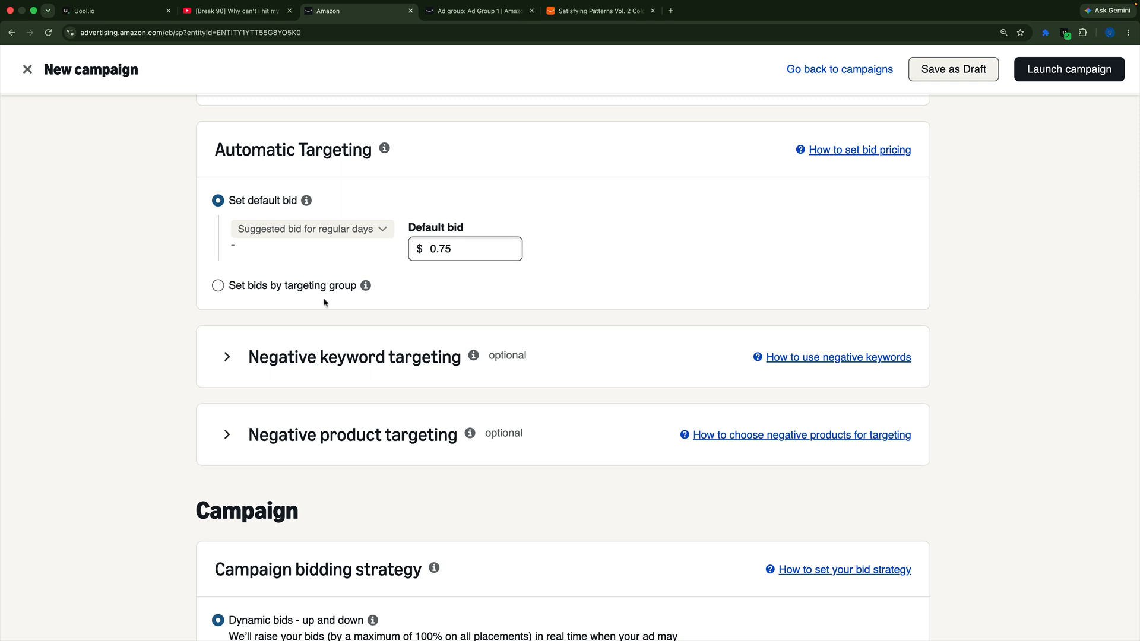
Set the default bid for automatic targeting to $0.15
left_click(444, 249)
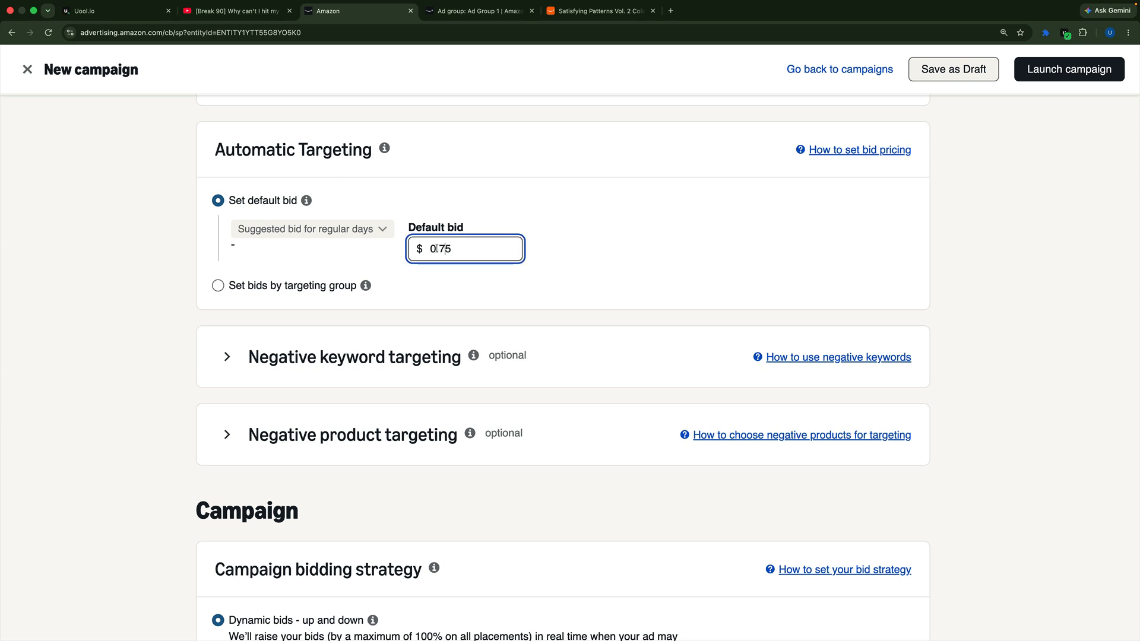
key("BackSpace")
type("1")
Examine the bids by targeting group and the group descriptions, and return the bid option to Set default bid
left_click(326, 286)
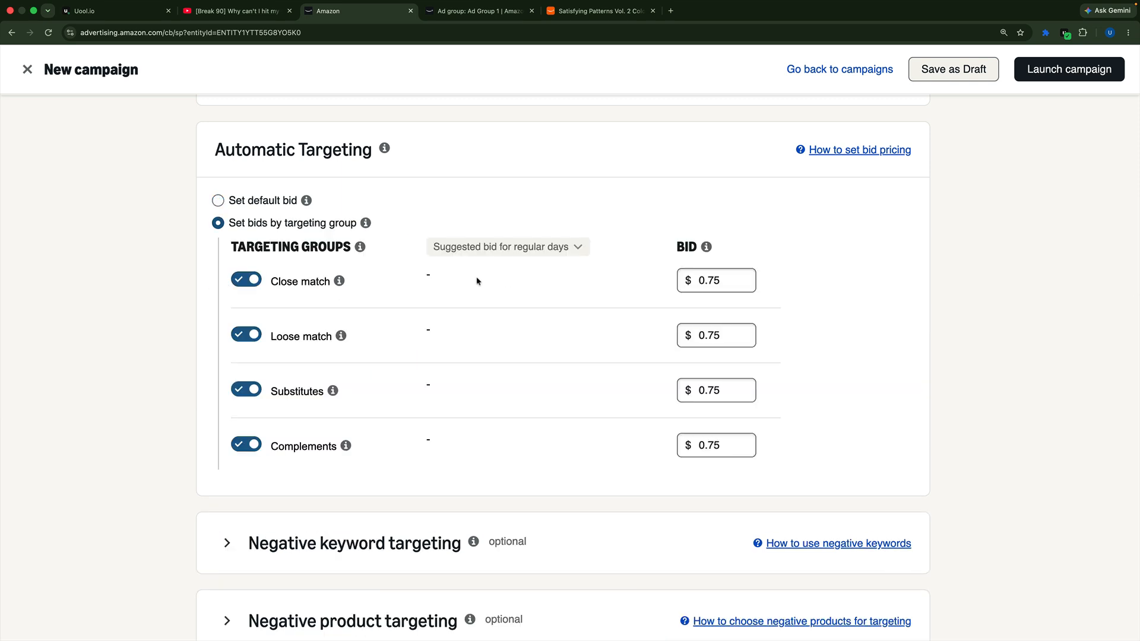
left_click(255, 205)
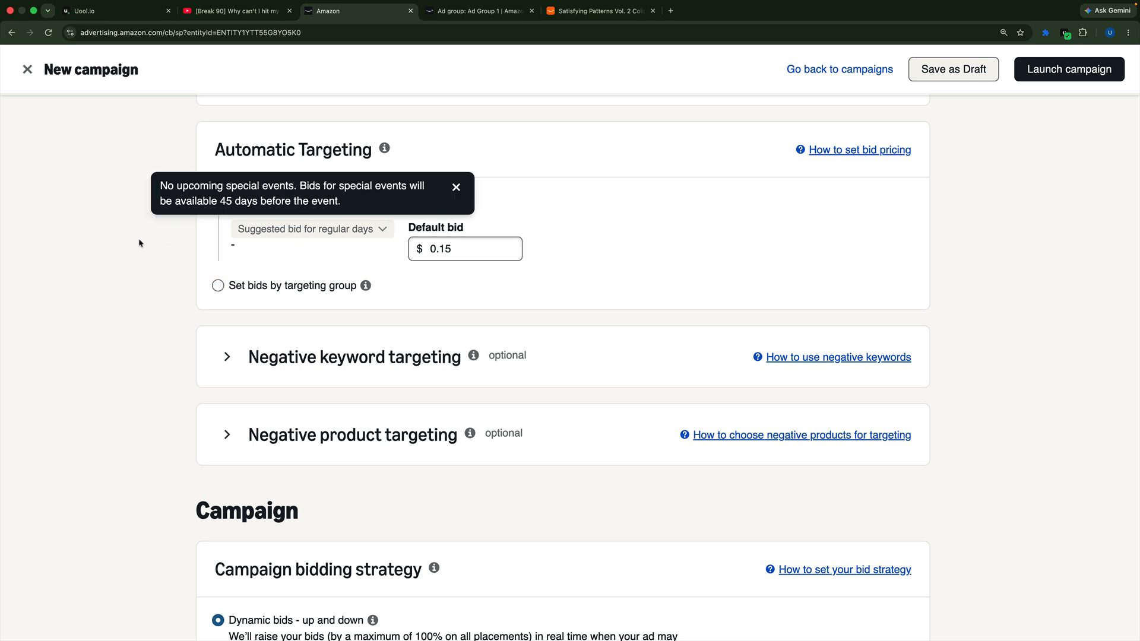
left_click(219, 286)
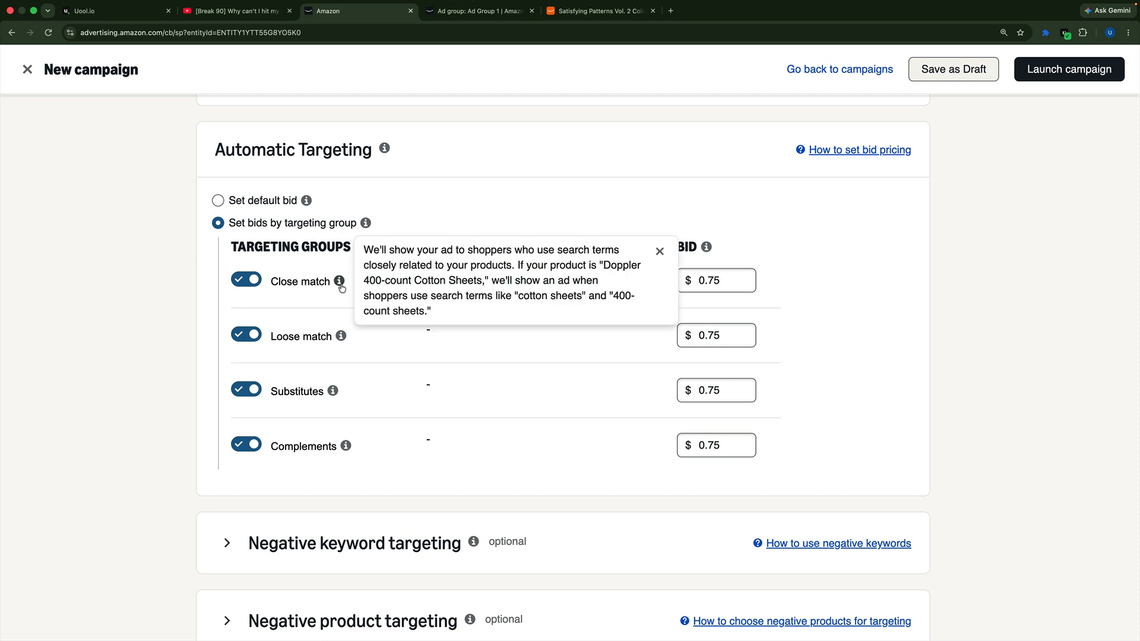
mouse_move(347, 335)
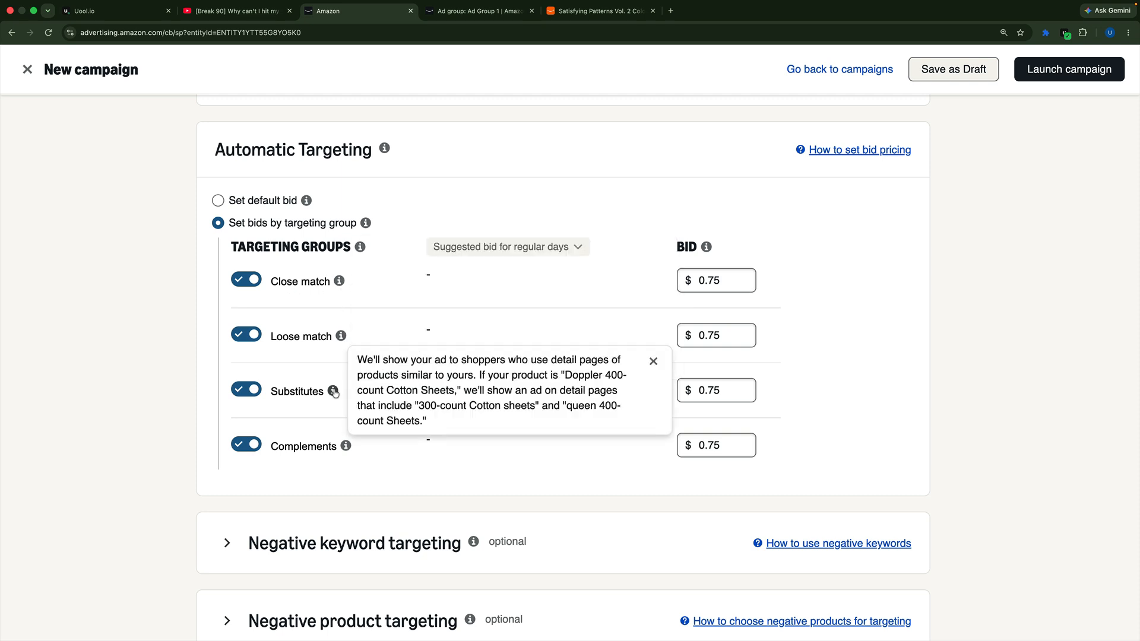
mouse_move(346, 446)
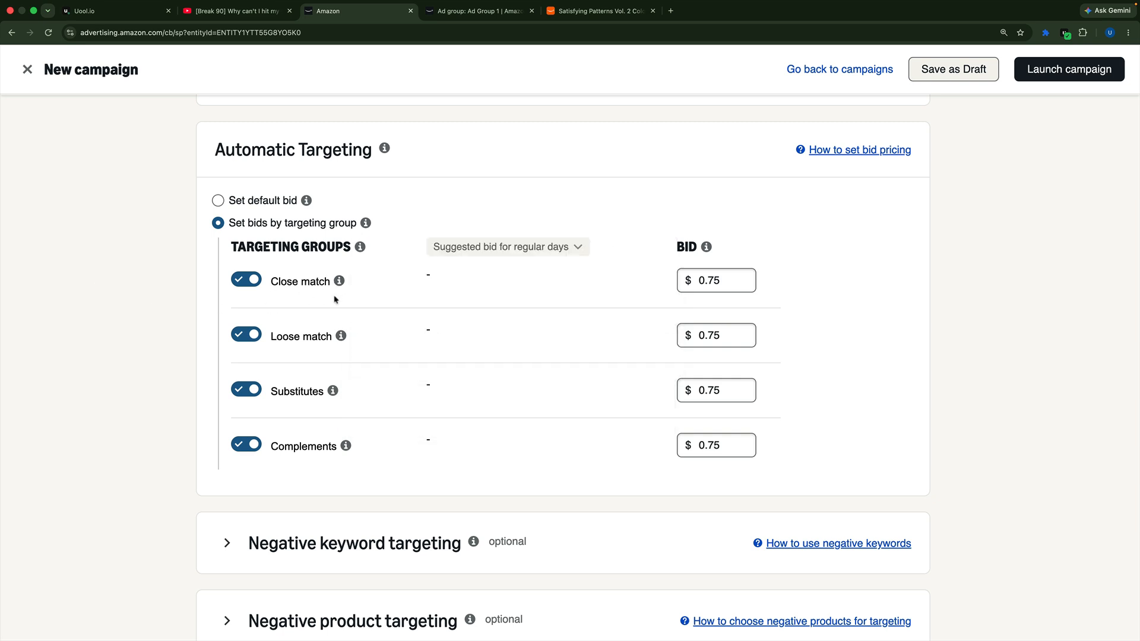
mouse_move(341, 285)
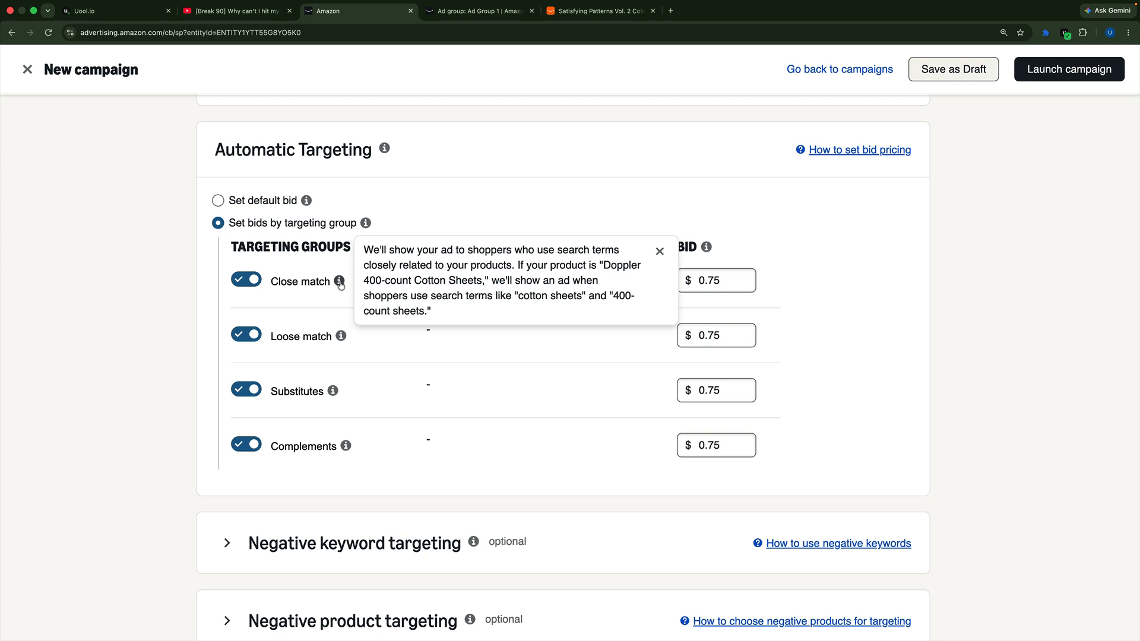
left_click(218, 201)
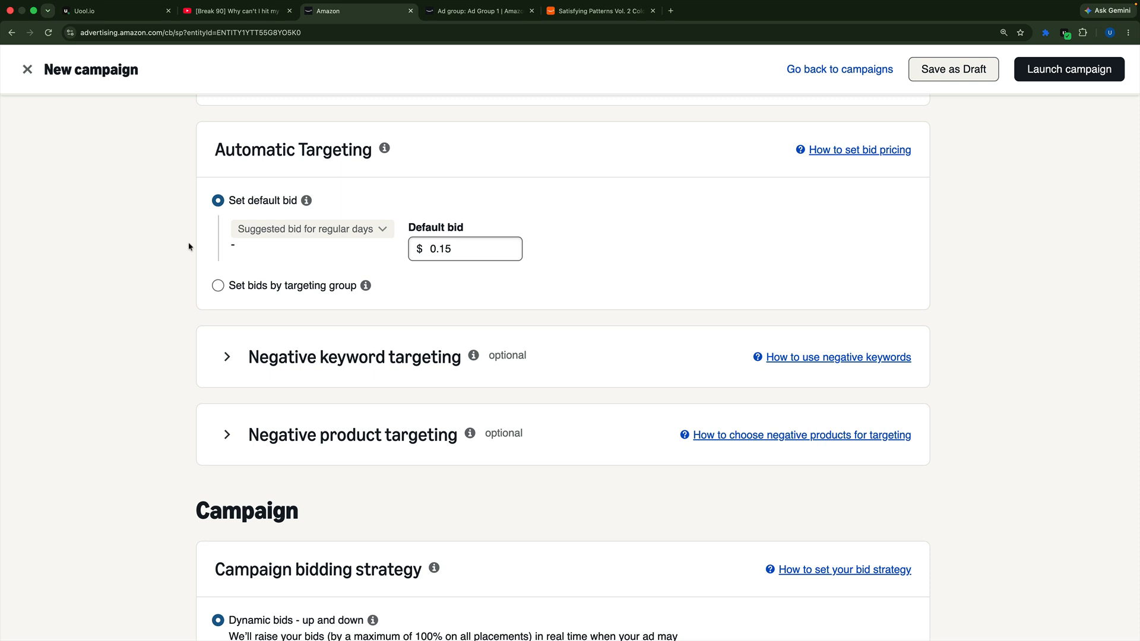
left_click(218, 286)
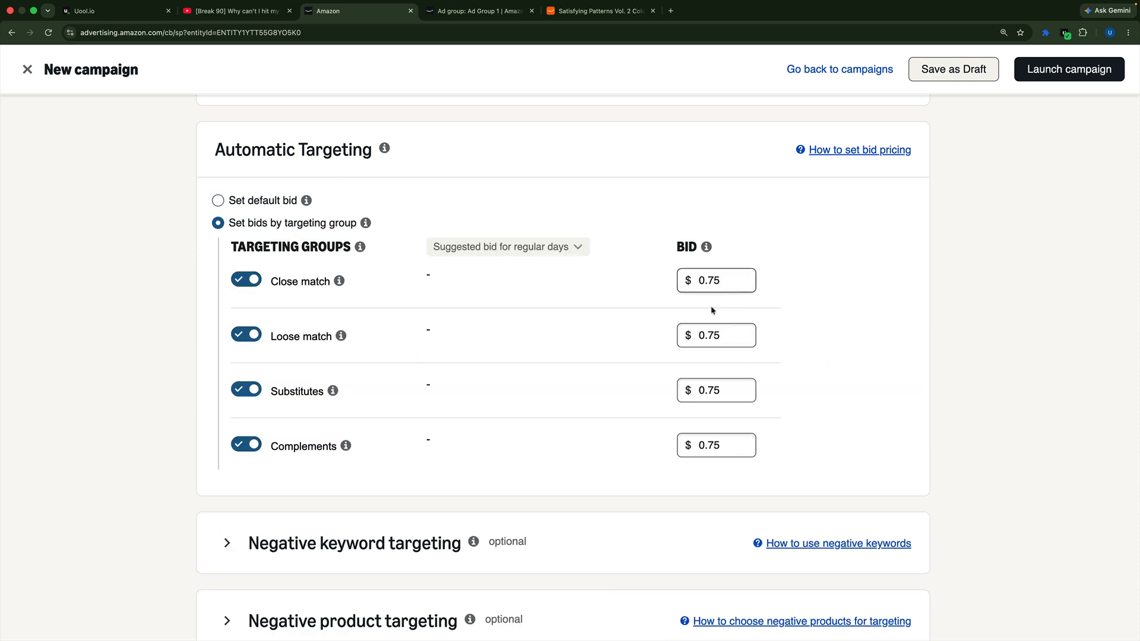
left_click(217, 200)
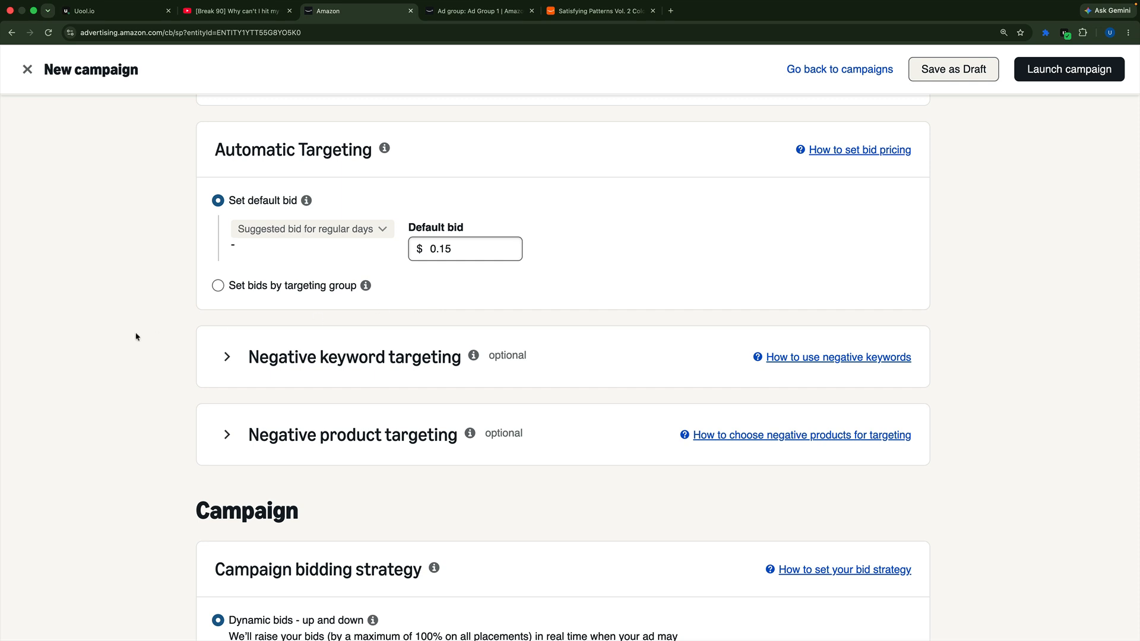
Enter "free kindle" and "free kindle books" as separate lines in the negative exact keyword list
scroll(136, 336, "down", 3)
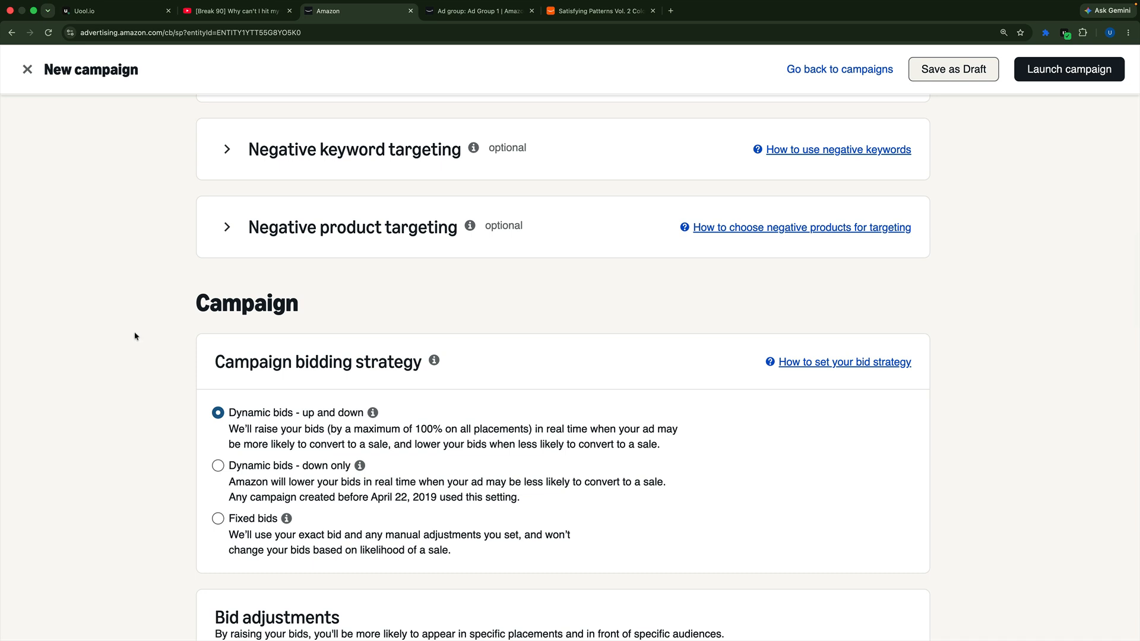
left_click(227, 156)
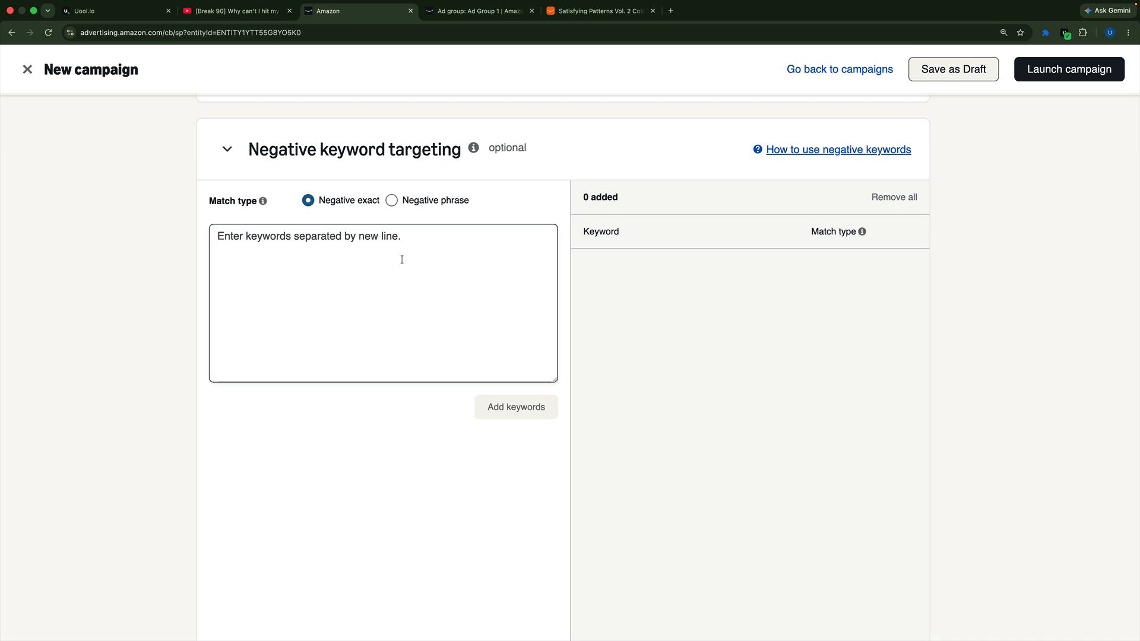
left_click(366, 250)
type("fre")
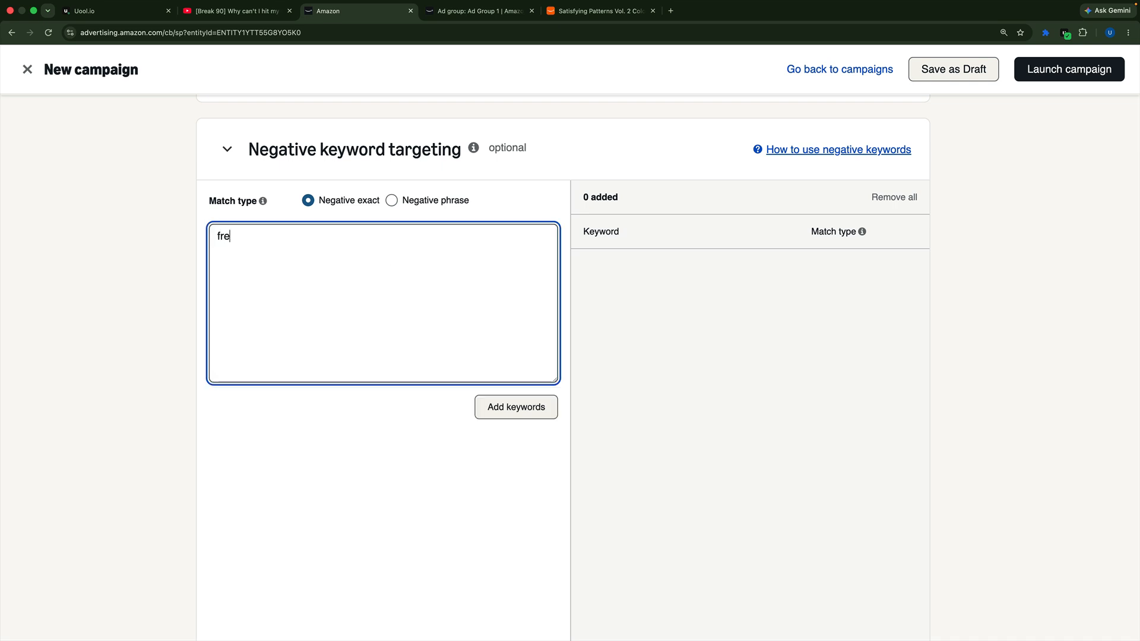
type("e kindle")
key("Return")
type("free")
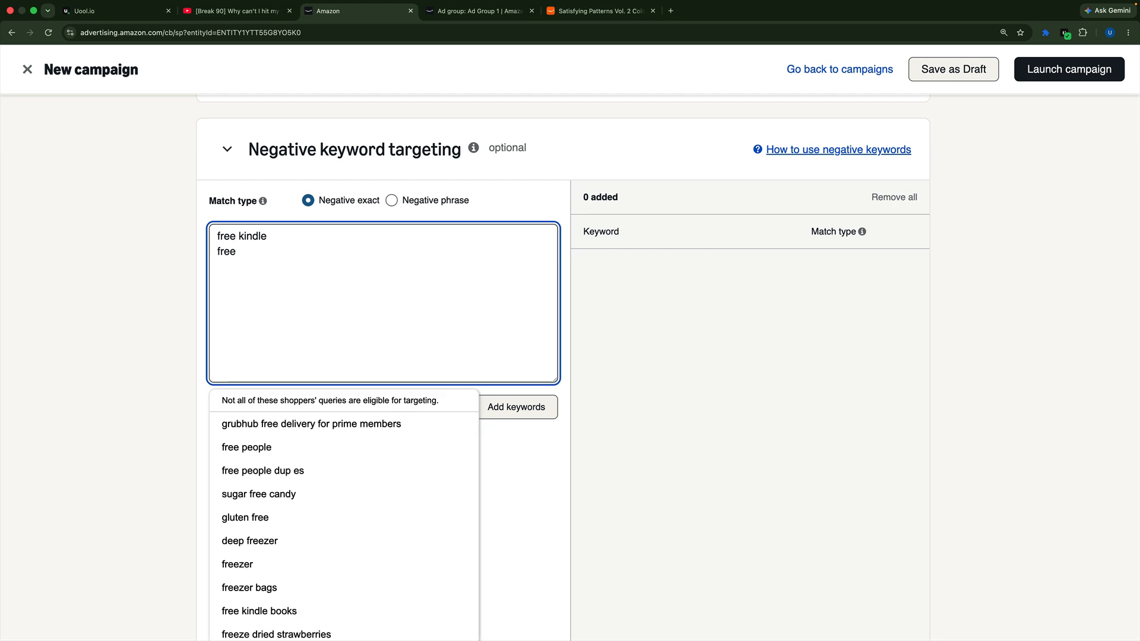
type(" kin")
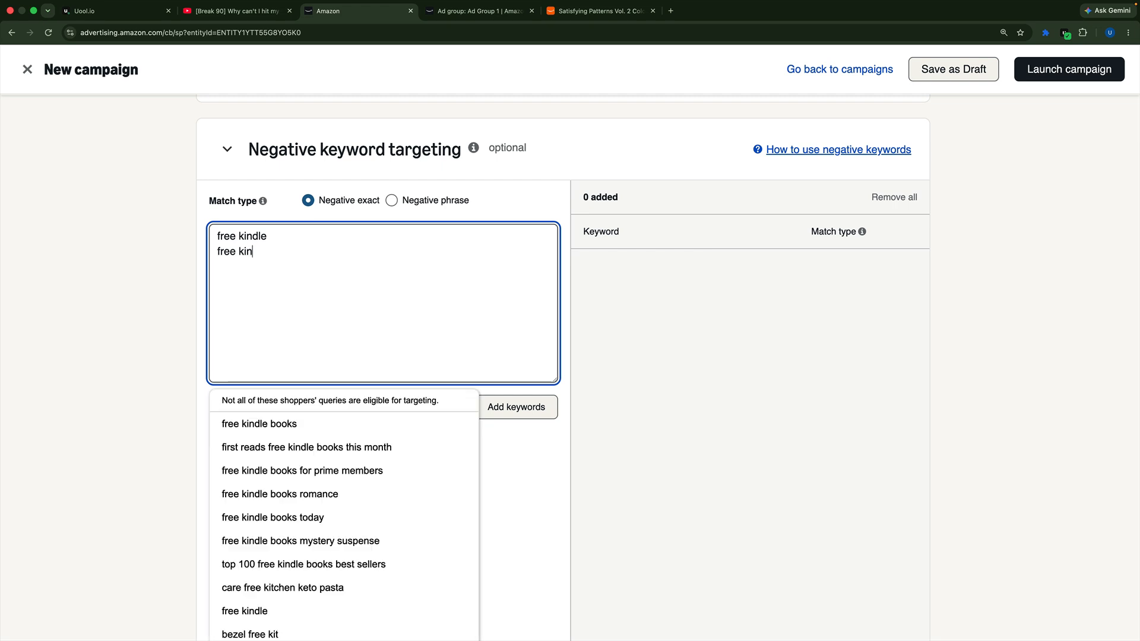
type("dle books")
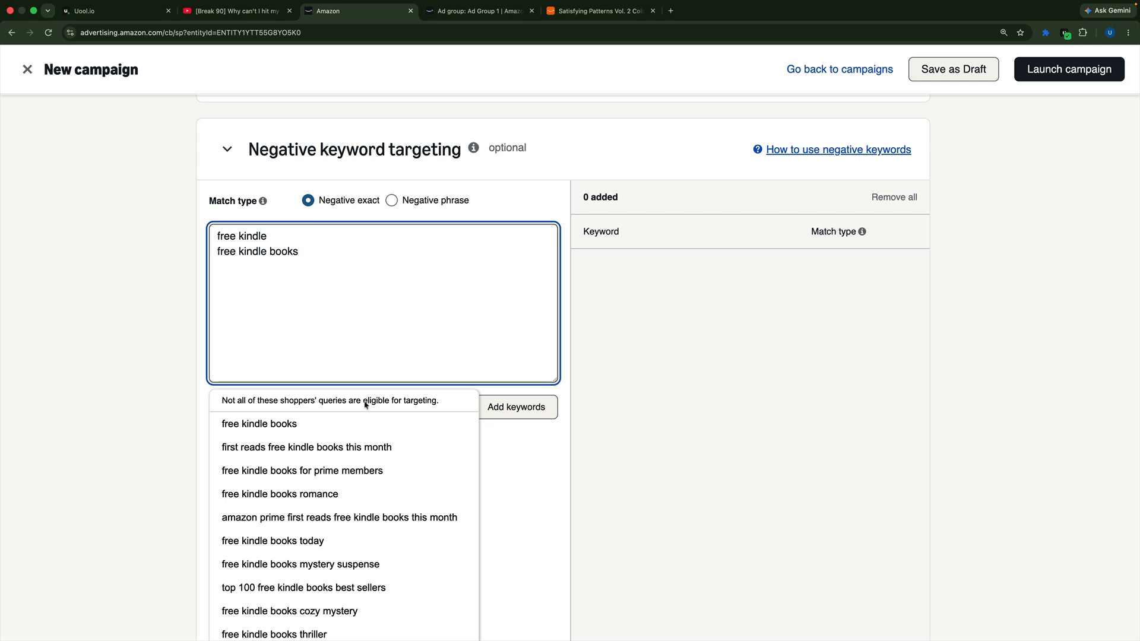
Include all the suggested free Kindle book queries and add the whole list as negative exact keywords
scroll(173, 407, "down", 2)
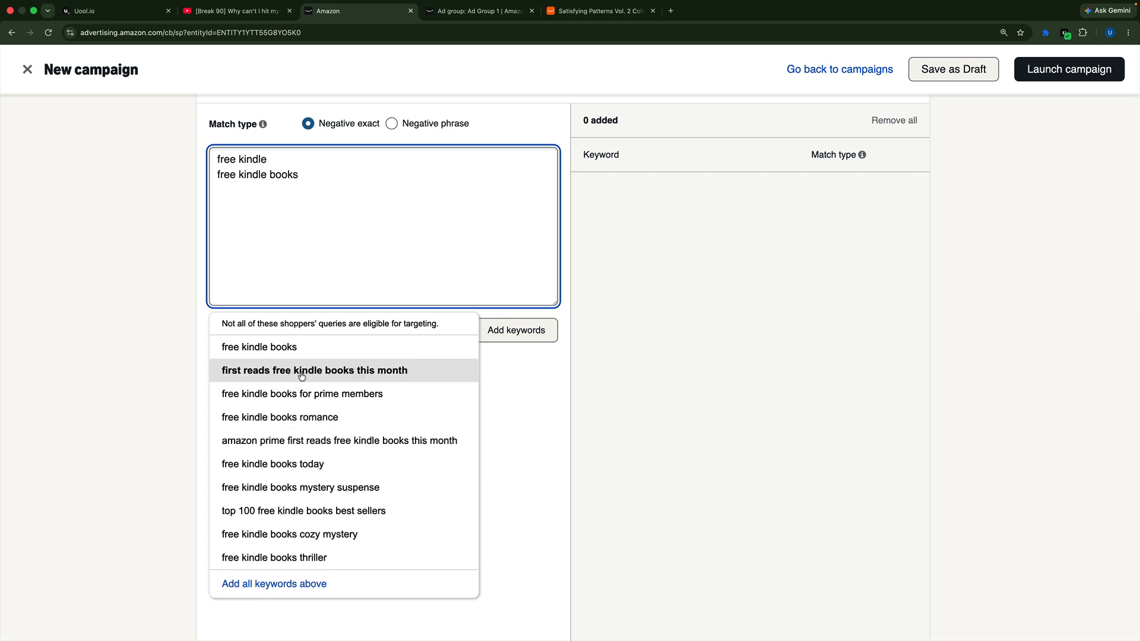
left_click(289, 583)
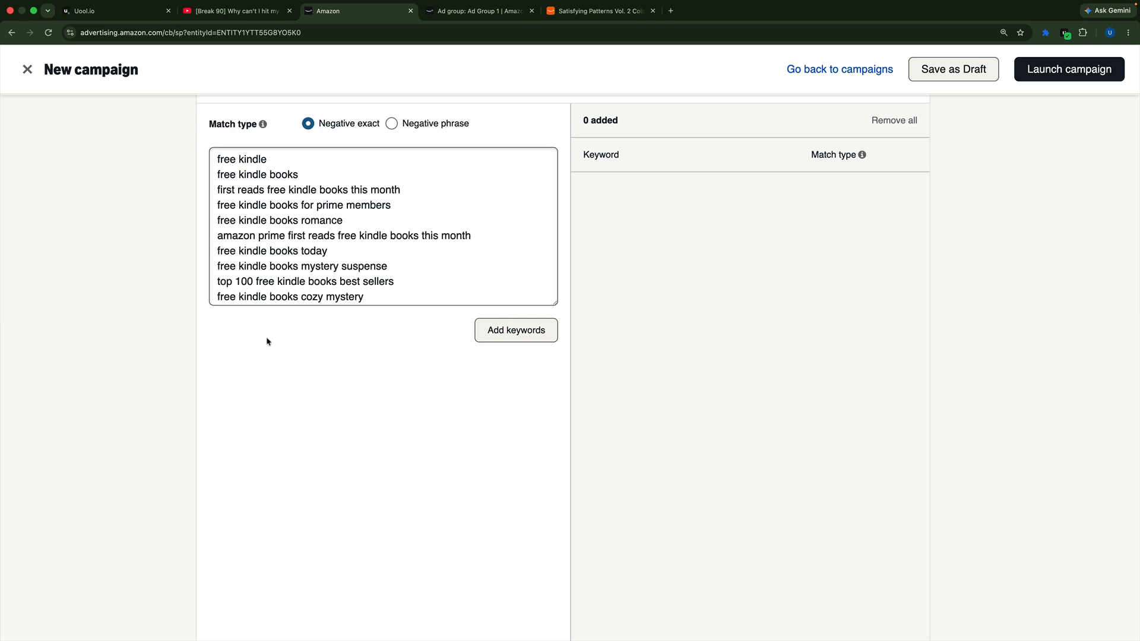
scroll(268, 382, "up", 2)
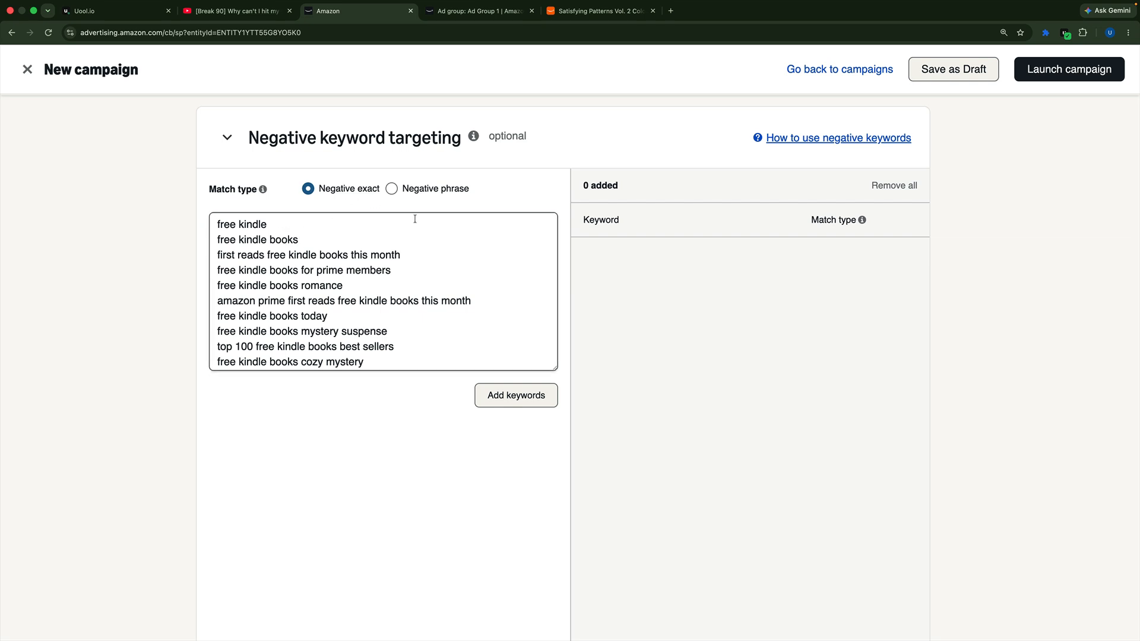
left_click(487, 399)
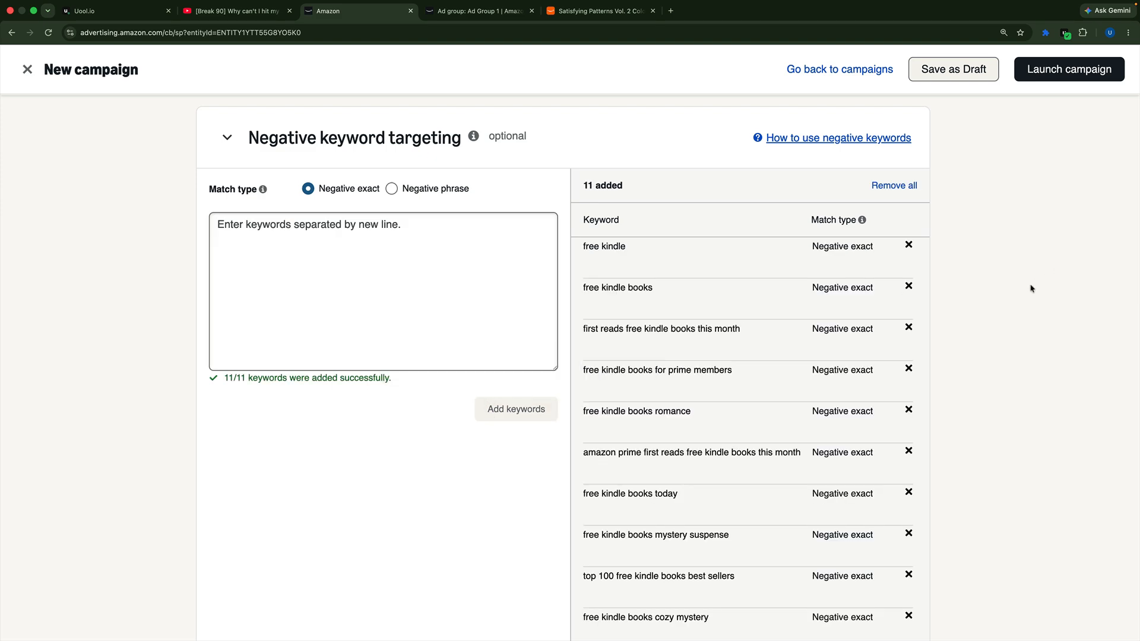
Examine the brand and product exclusion options under Negative product targeting, and collapse the section again
scroll(440, 354, "down", 9)
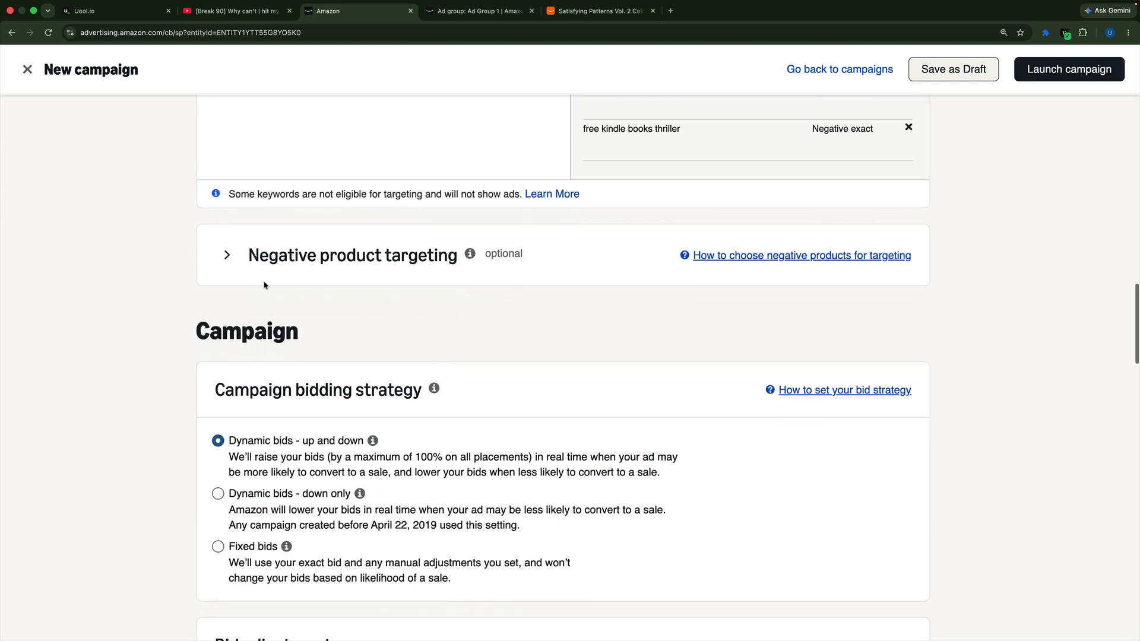
left_click(226, 257)
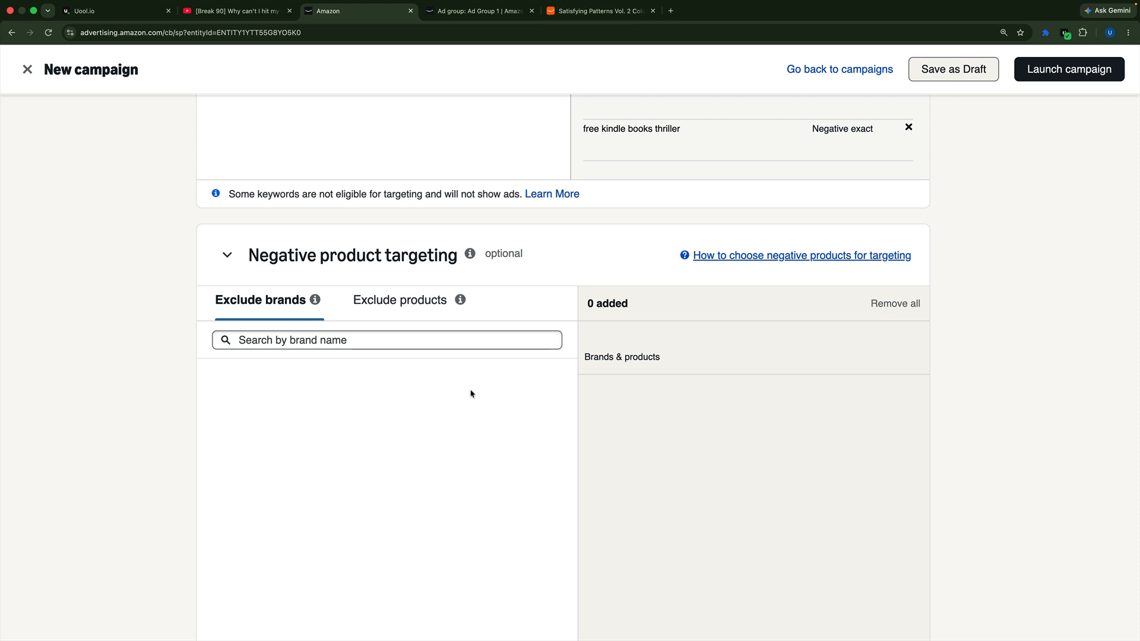
left_click(386, 304)
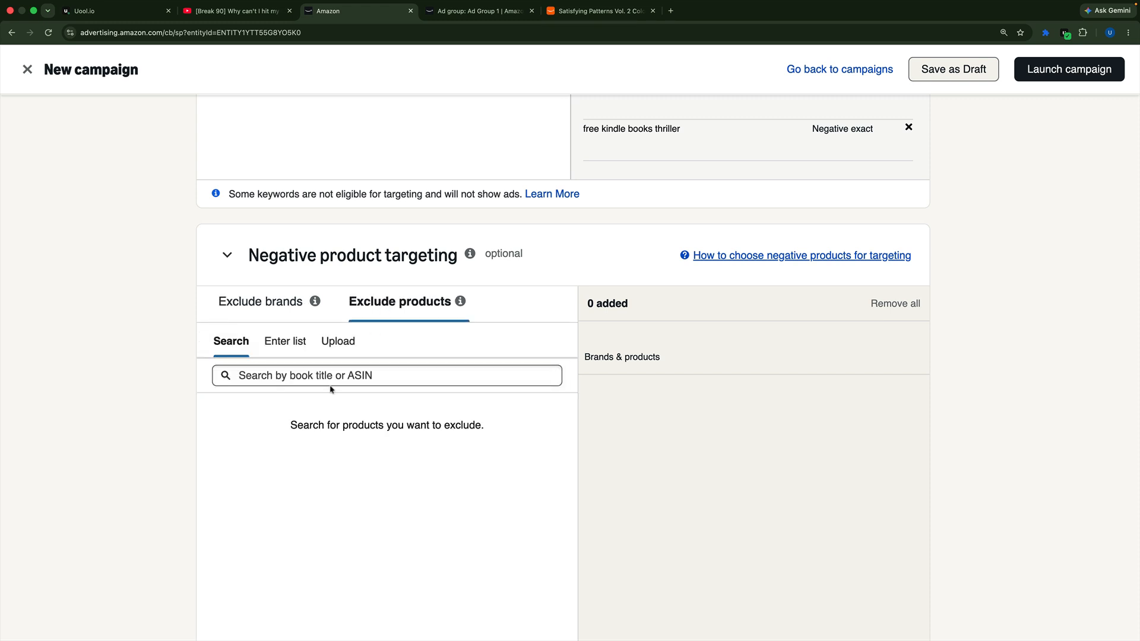
left_click(227, 259)
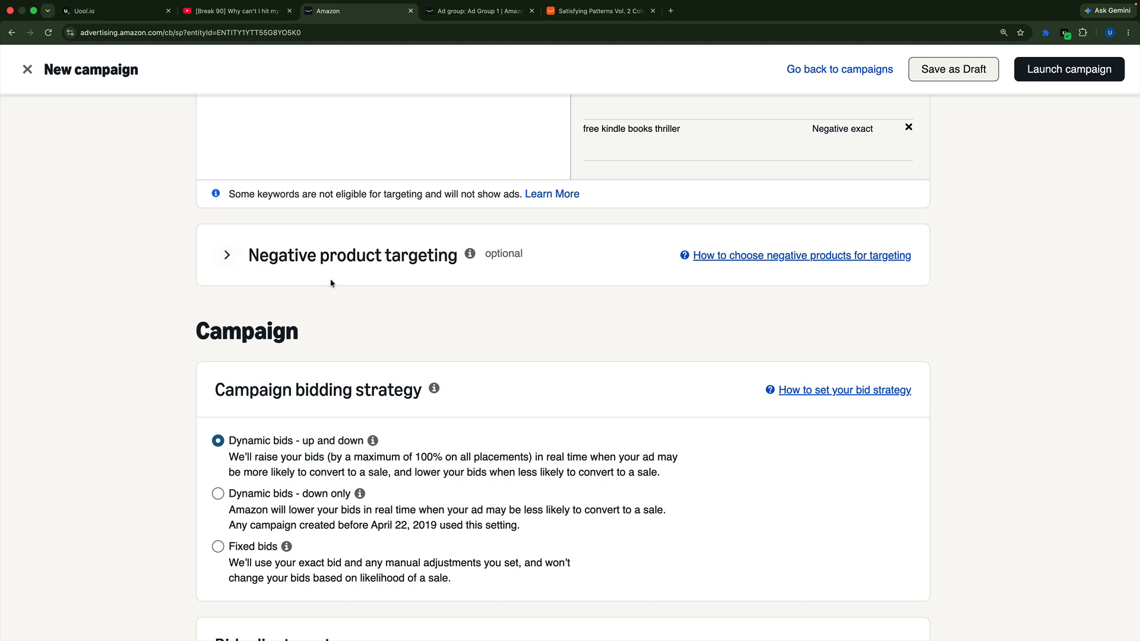
Switch to the Amazon page of Satisfying Patterns Vol. 2 Coloring Book and copy the book's ASIN from its web address
left_click(594, 11)
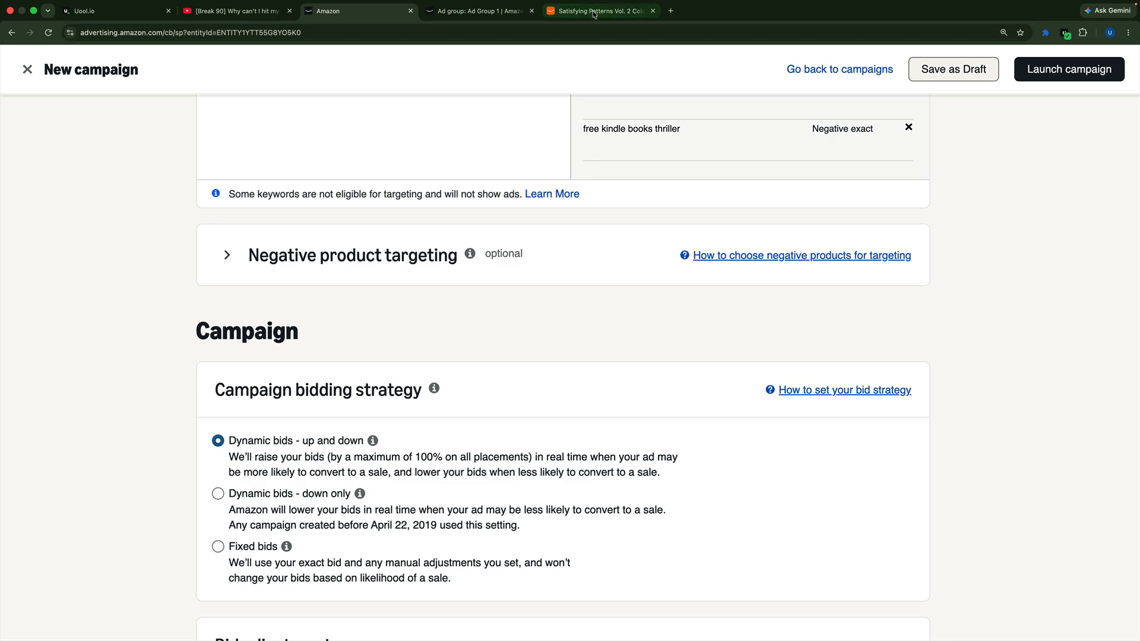
scroll(296, 294, "up", 5)
scroll(296, 294, "up", 3)
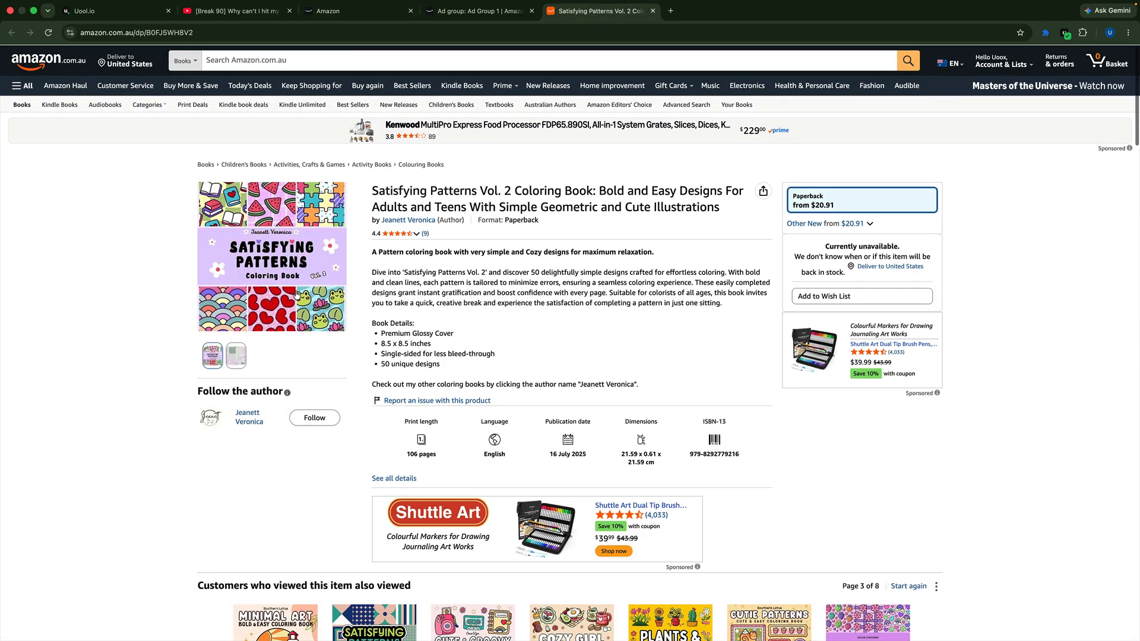
left_click(191, 33)
left_click(191, 35)
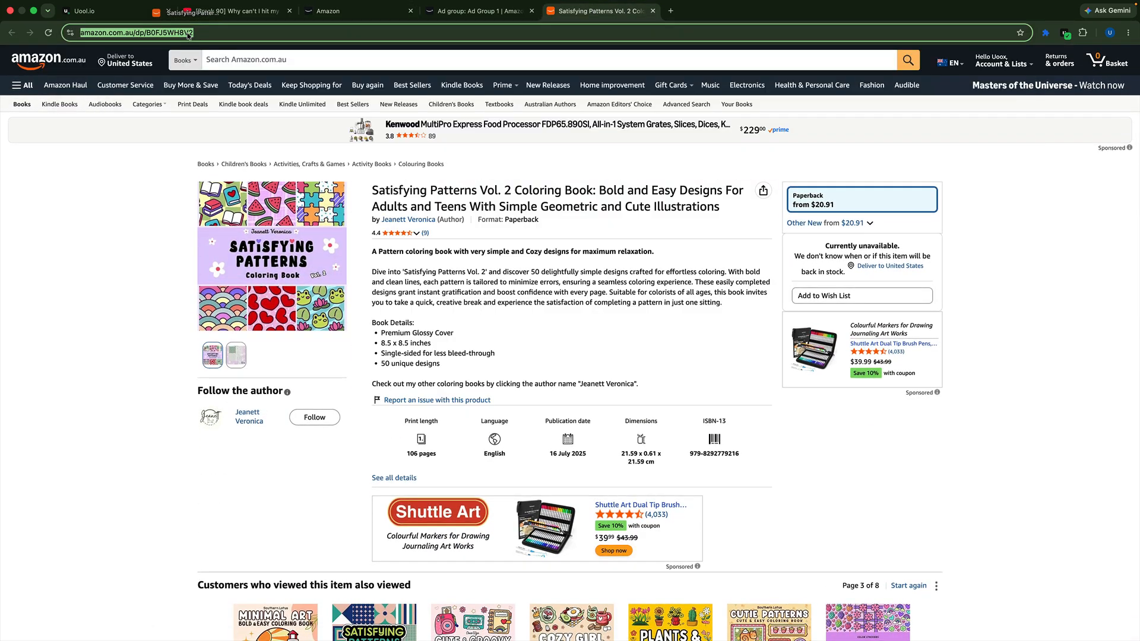
double_click(218, 34)
key("super+c")
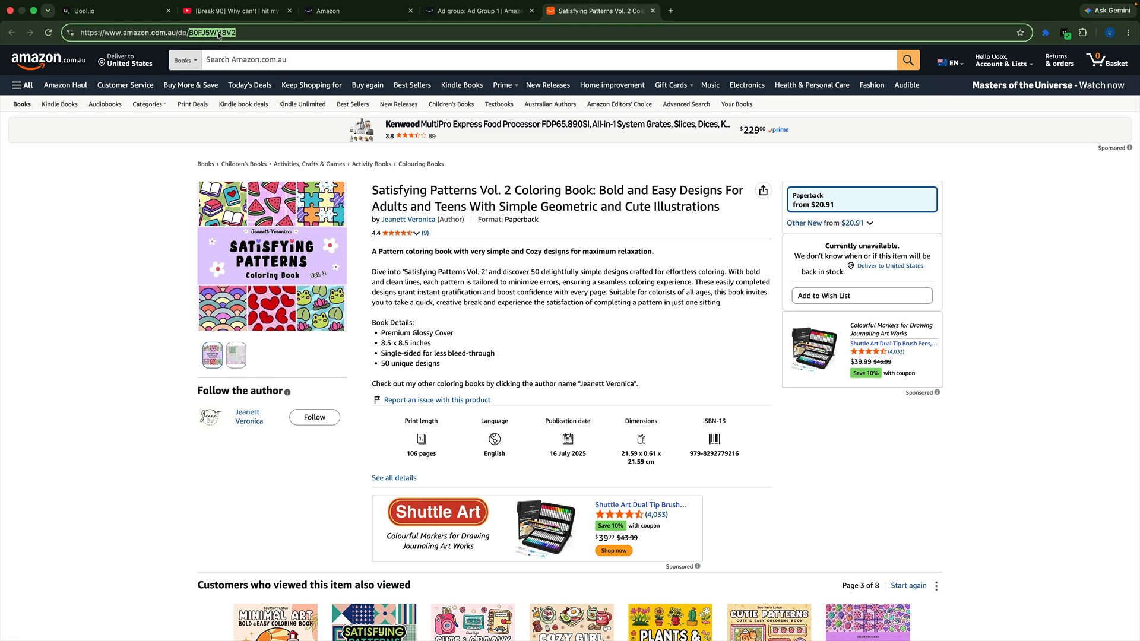
Switch back to the new campaign and exclude the product with ASIN B0FJ5WH8V2 through an entered list under Negative product targeting
left_click(369, 12)
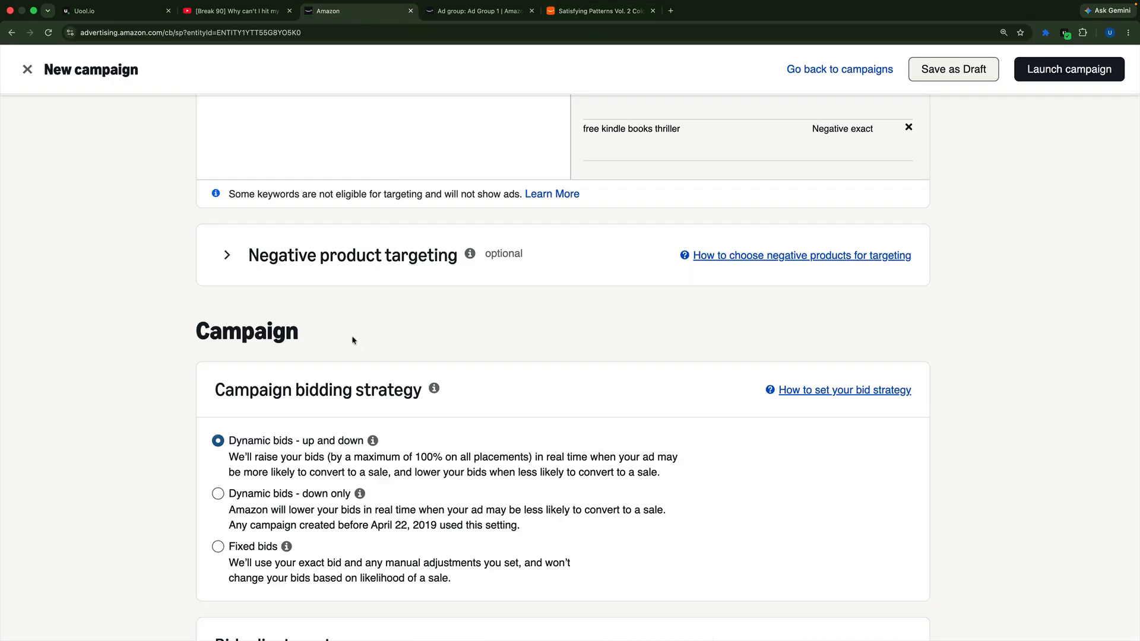
scroll(357, 339, "up", 3)
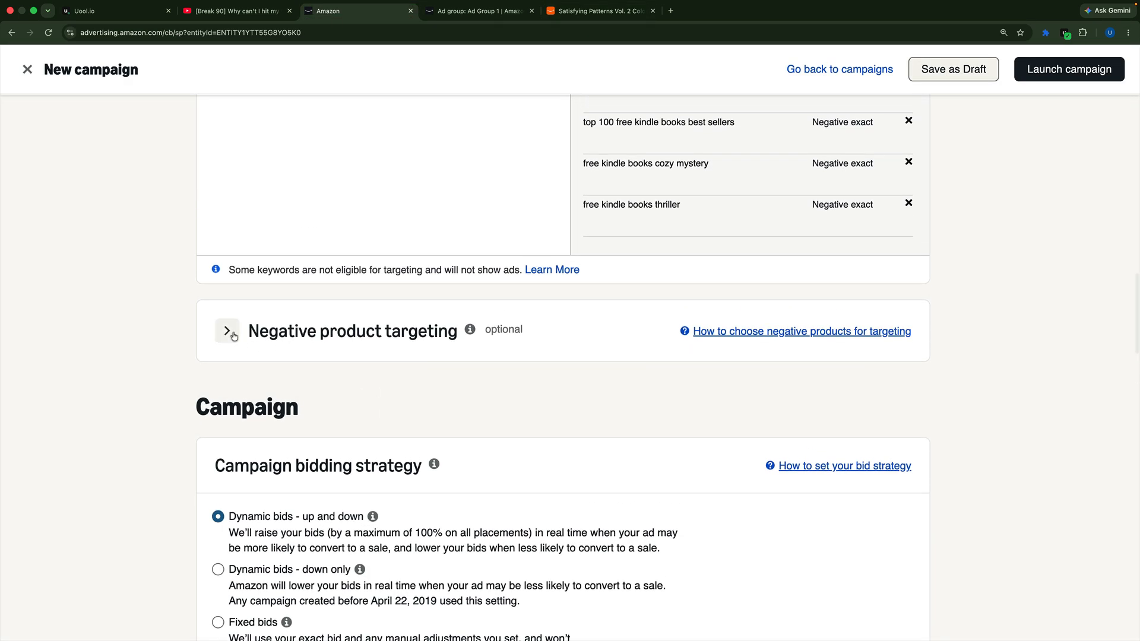
left_click(227, 330)
scroll(161, 335, "down", 5)
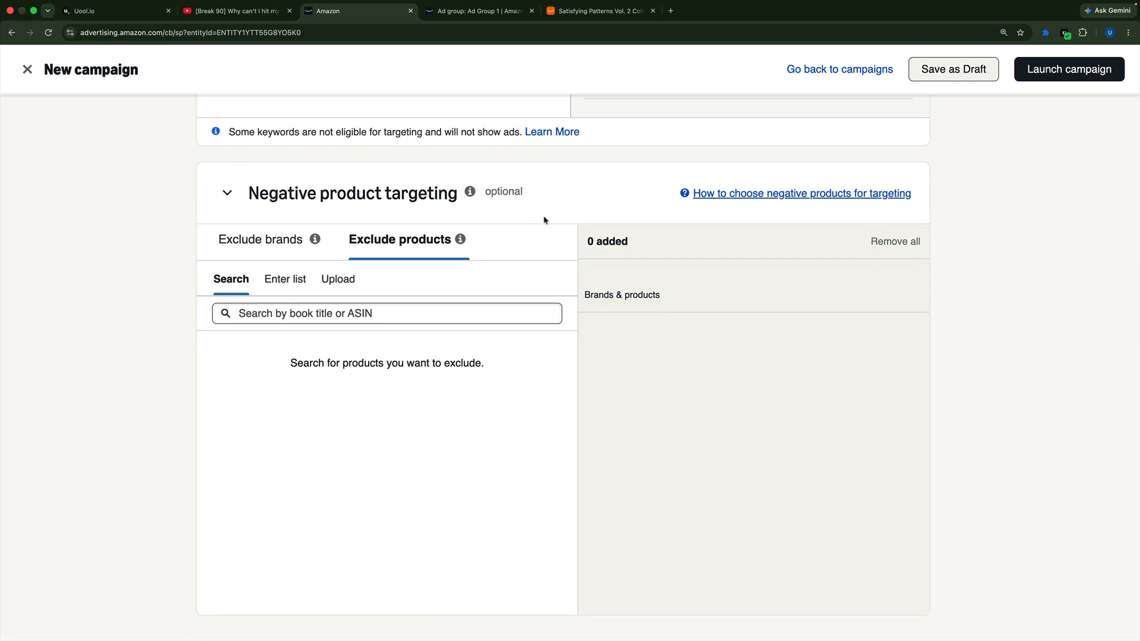
left_click(296, 288)
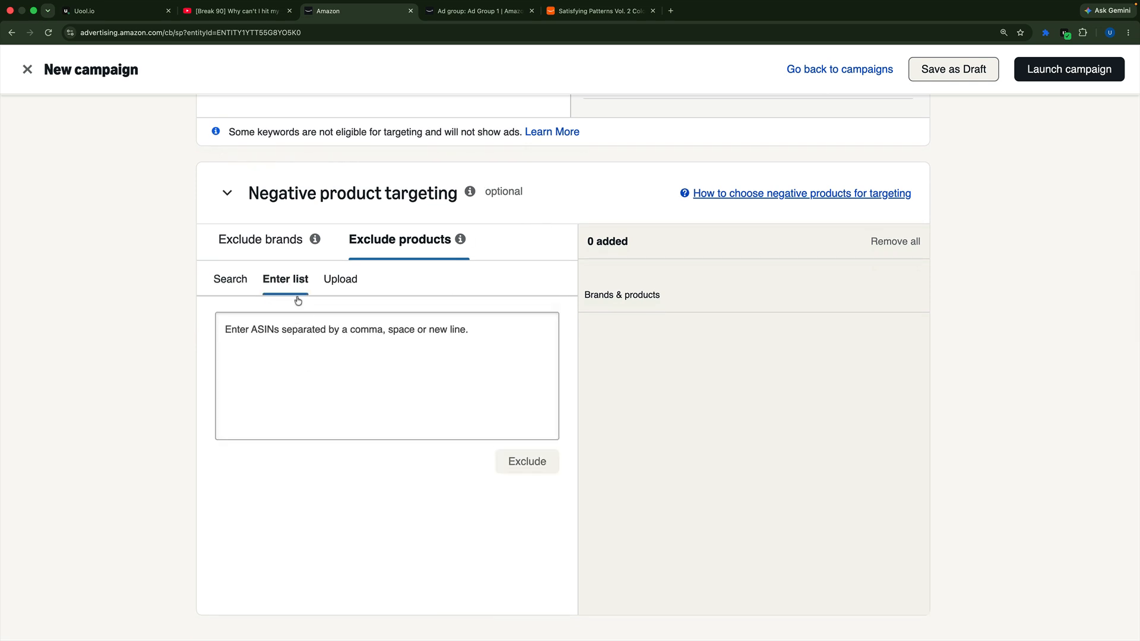
left_click(316, 343)
key("super+v")
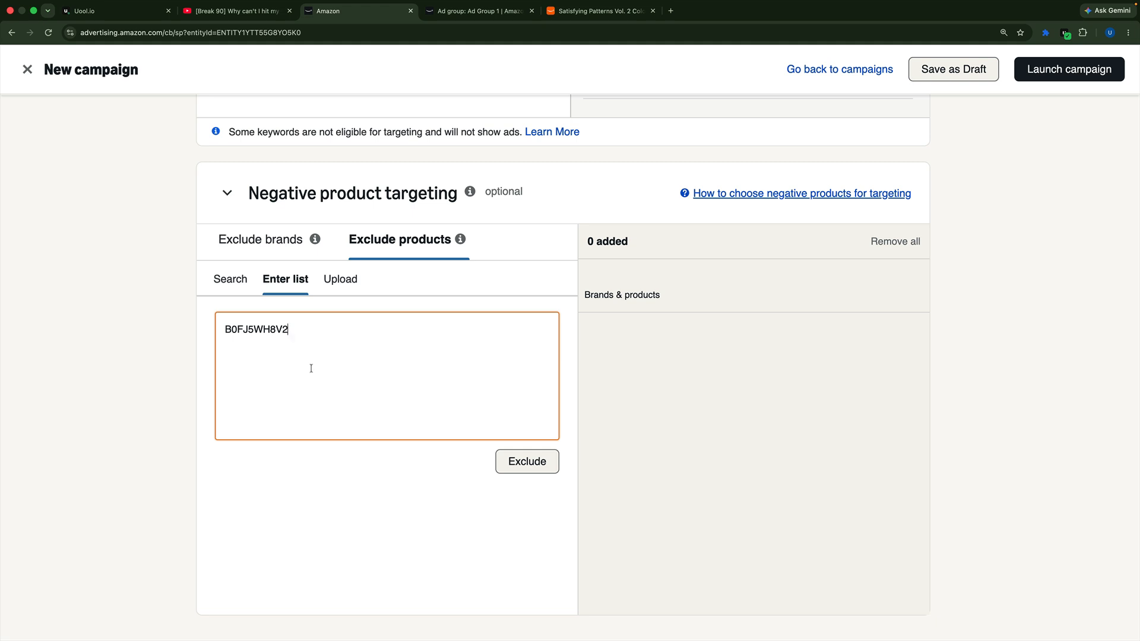
left_click(505, 462)
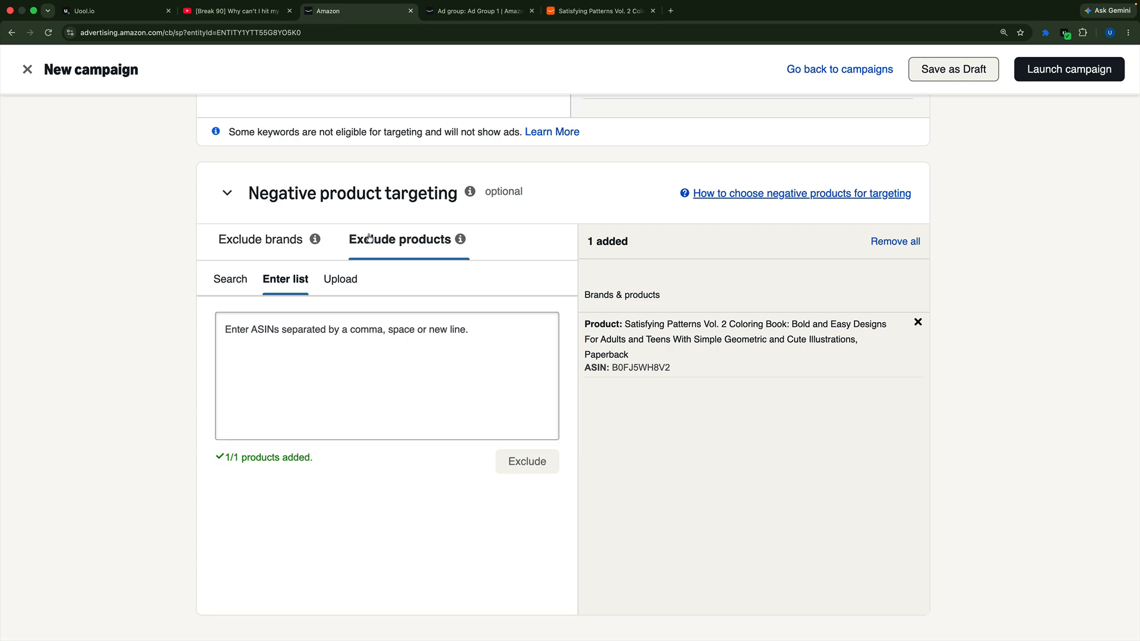
Compare the campaign bidding strategies and set the strategy to Dynamic bids - down only
scroll(654, 420, "down", 6)
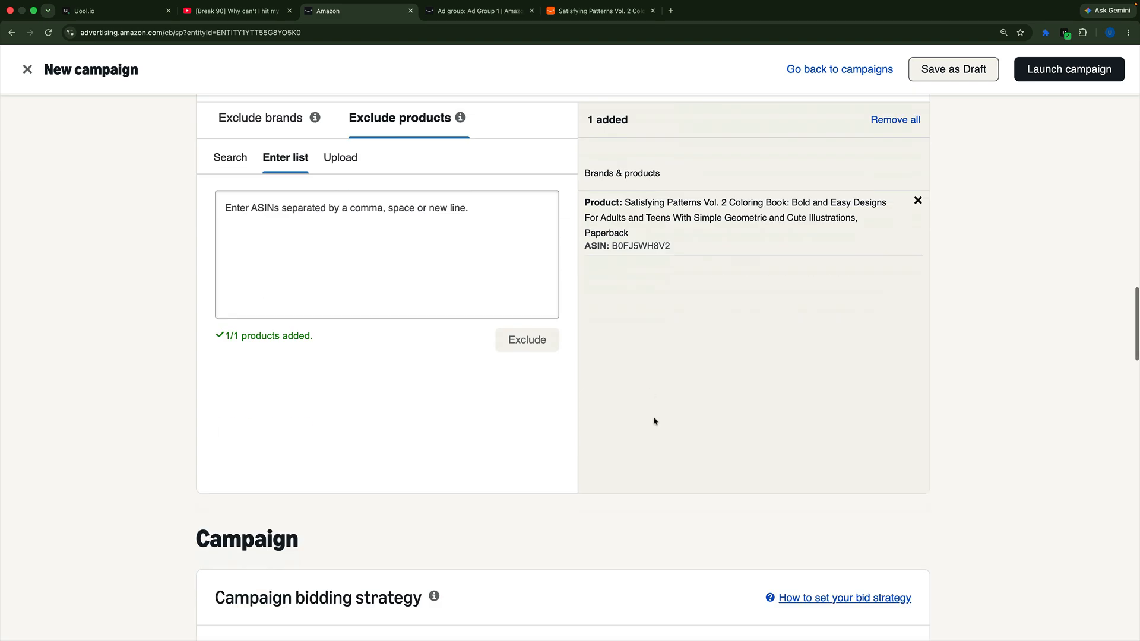
scroll(655, 421, "down", 3)
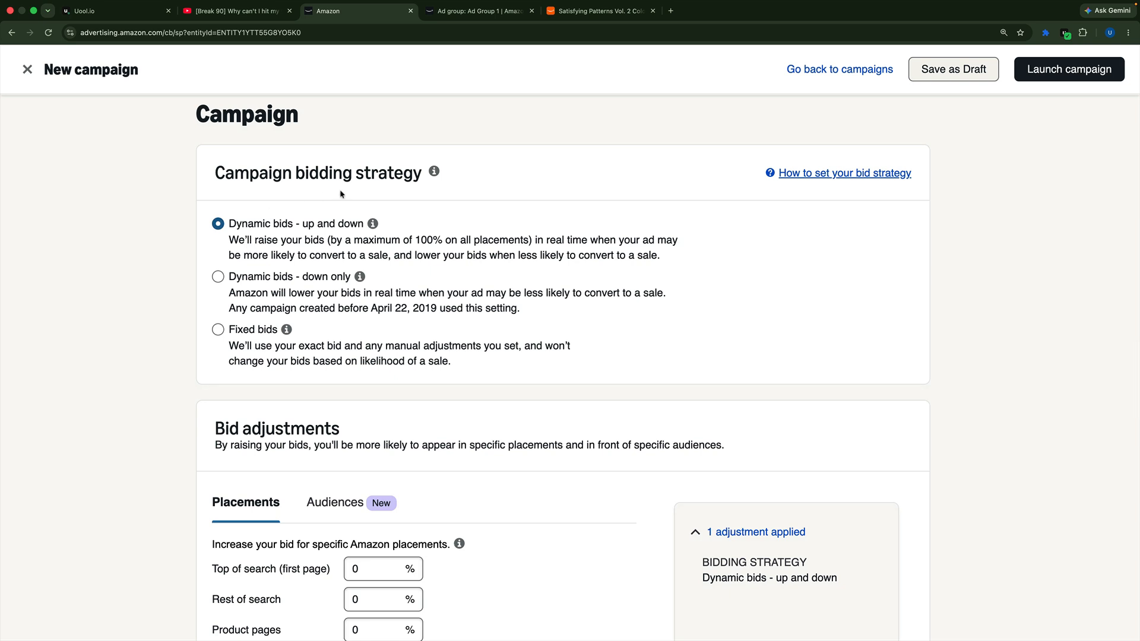
left_click(218, 280)
left_click_drag(332, 245, 529, 246)
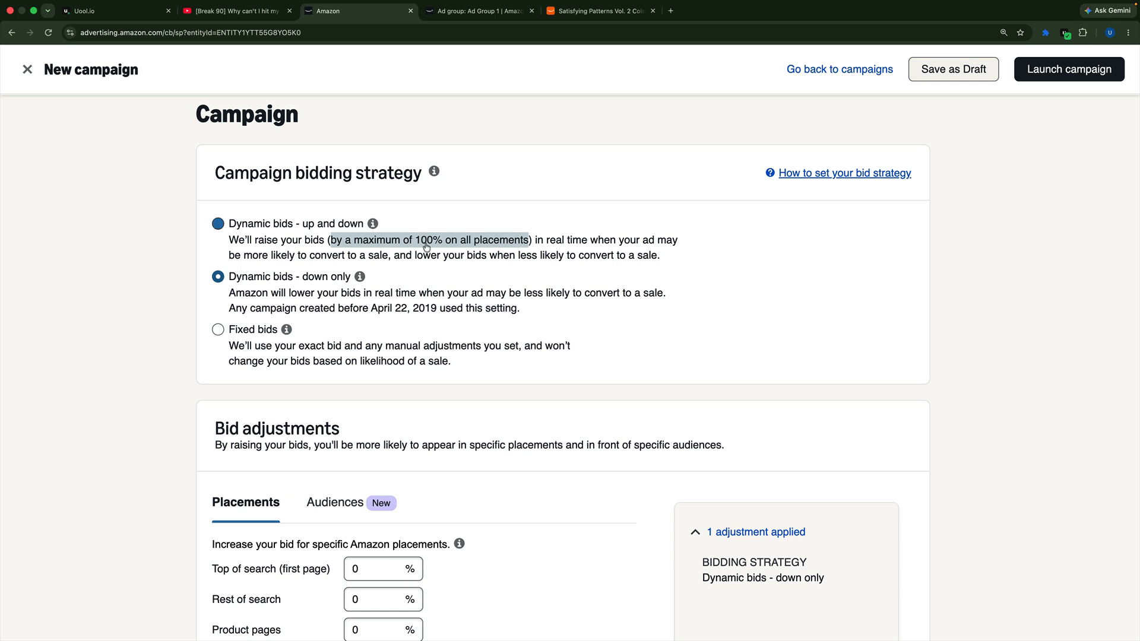
left_click(427, 248)
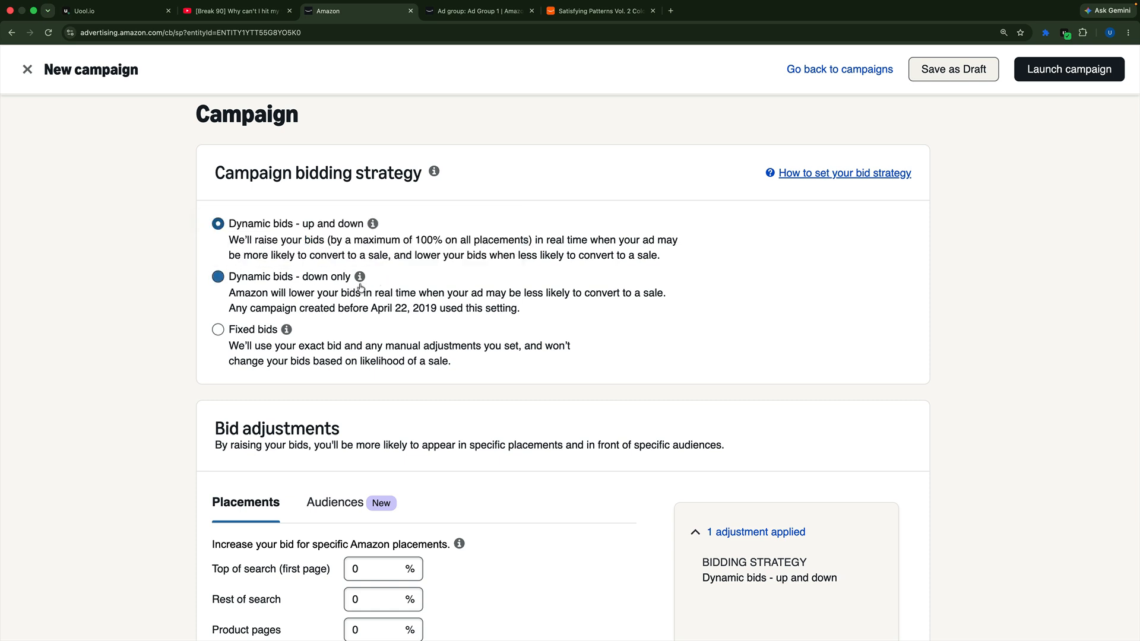
left_click(274, 291)
scroll(255, 309, "down", 1)
left_click(242, 313)
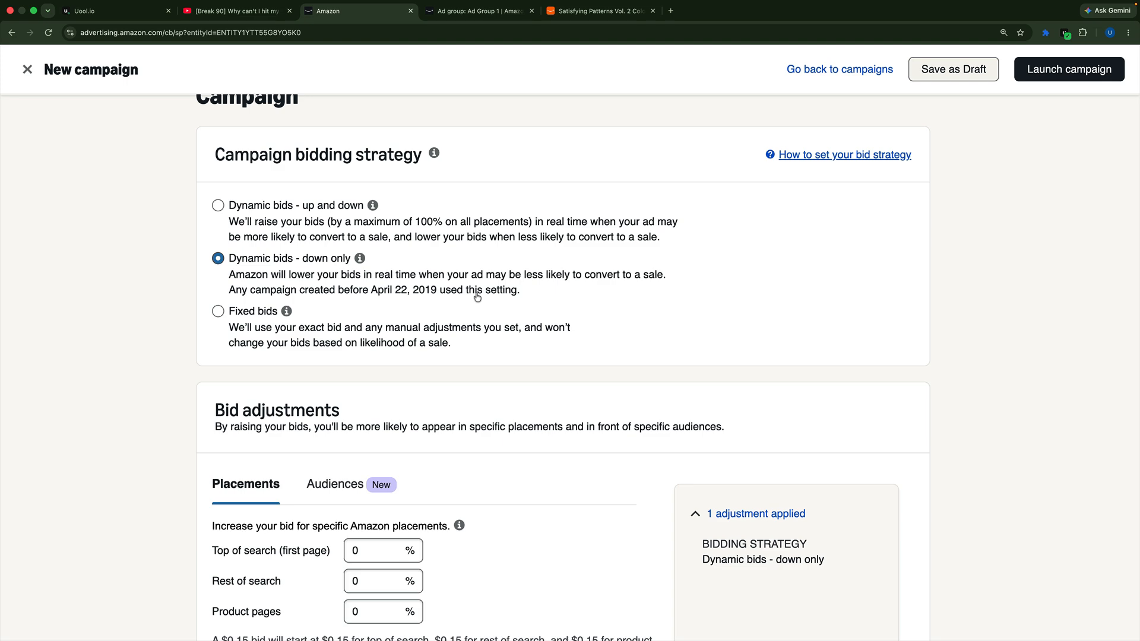
Examine the audience bid adjustment options and return to the placement adjustments
scroll(478, 297, "down", 1)
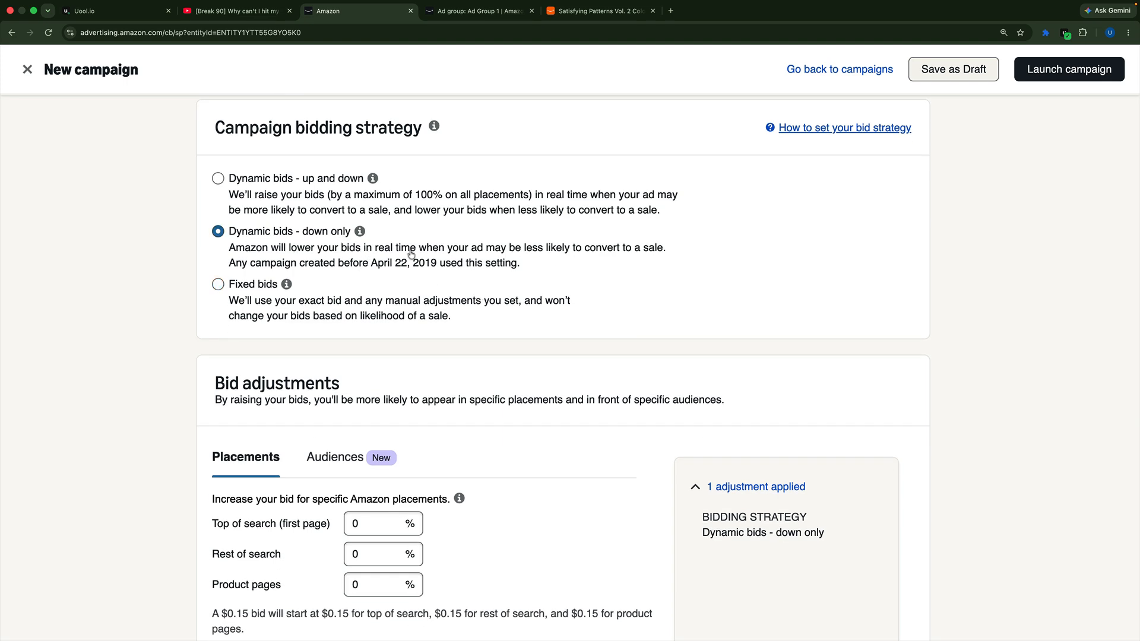
scroll(411, 254, "down", 5)
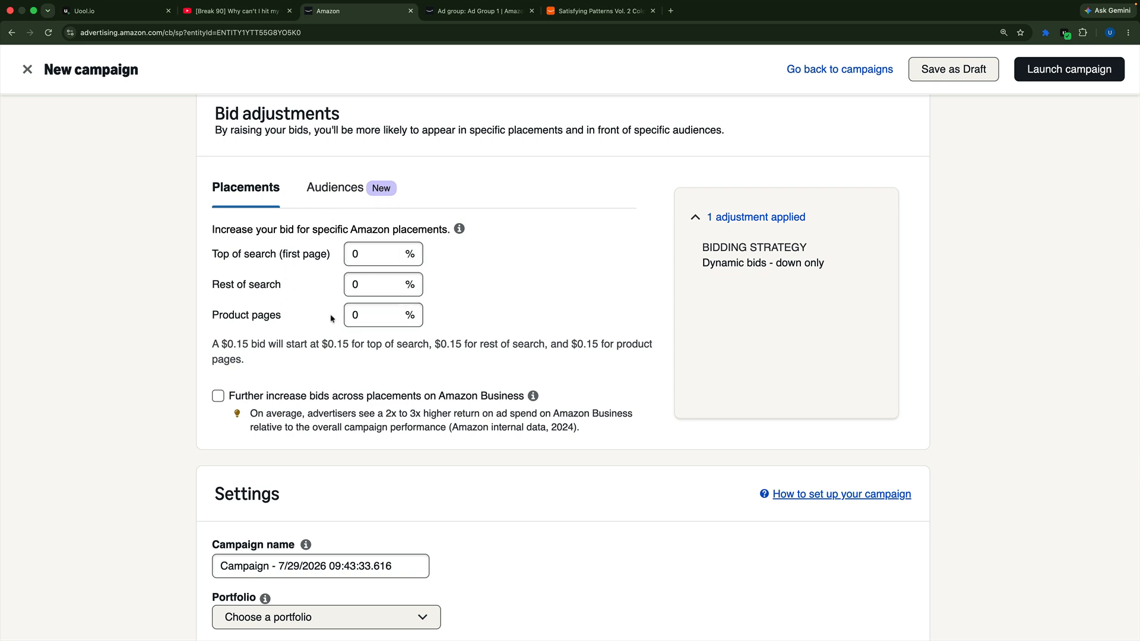
left_click(343, 194)
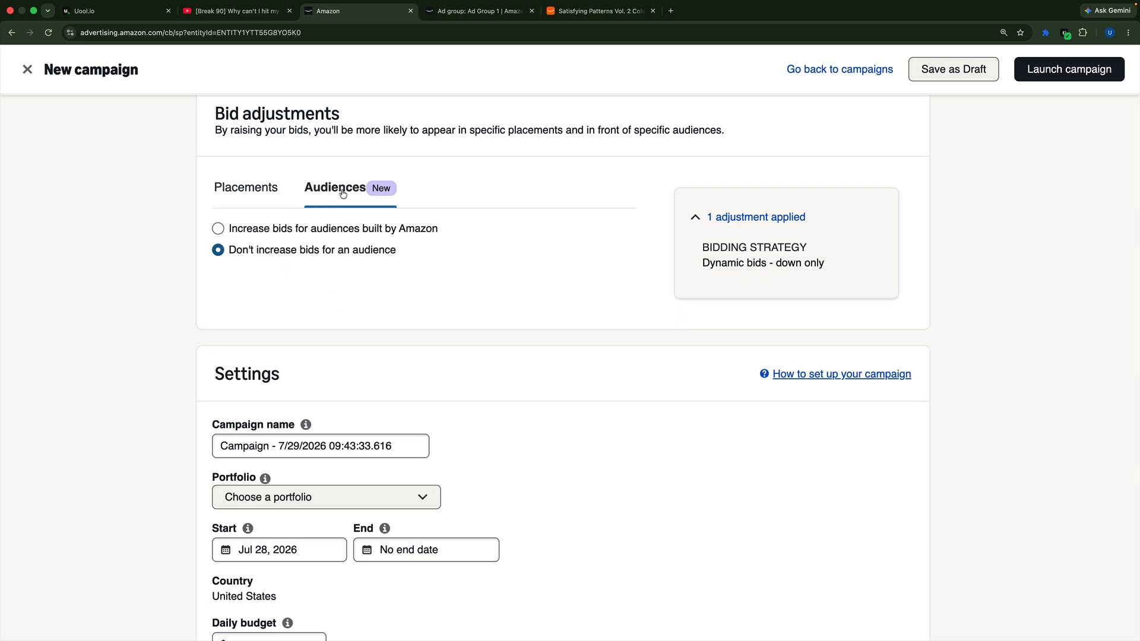
left_click(254, 190)
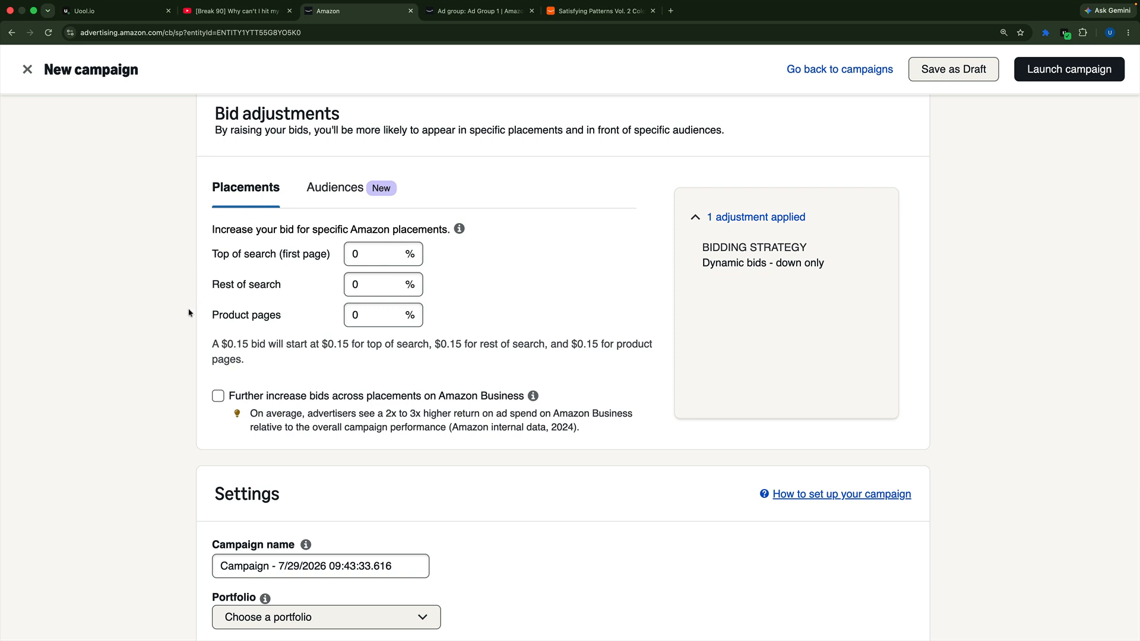
Rename the campaign as SP-L0-AT-DO-No-Gym-2026-07-28 in the campaign settings
scroll(191, 313, "down", 2)
scroll(191, 313, "down", 5)
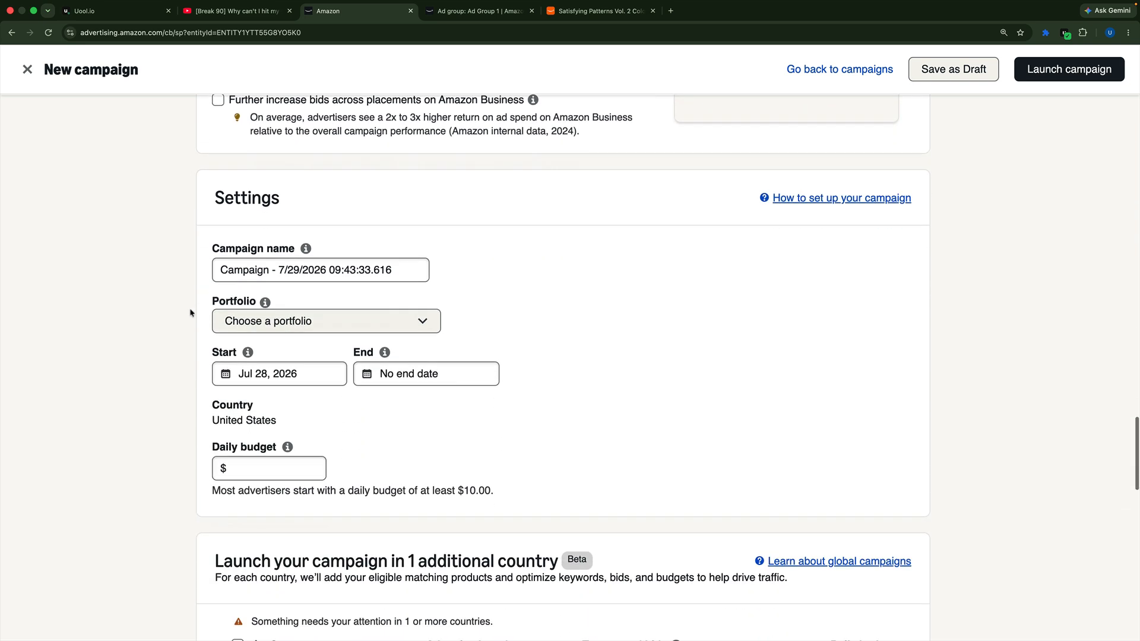
left_click_drag(409, 272, 167, 272)
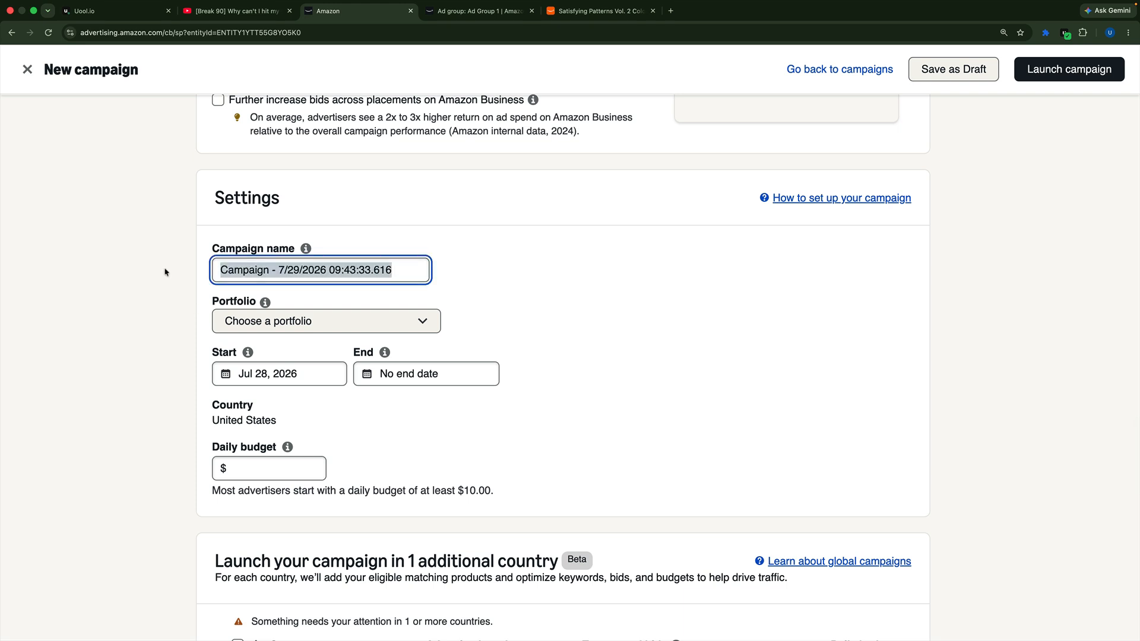
type("SP")
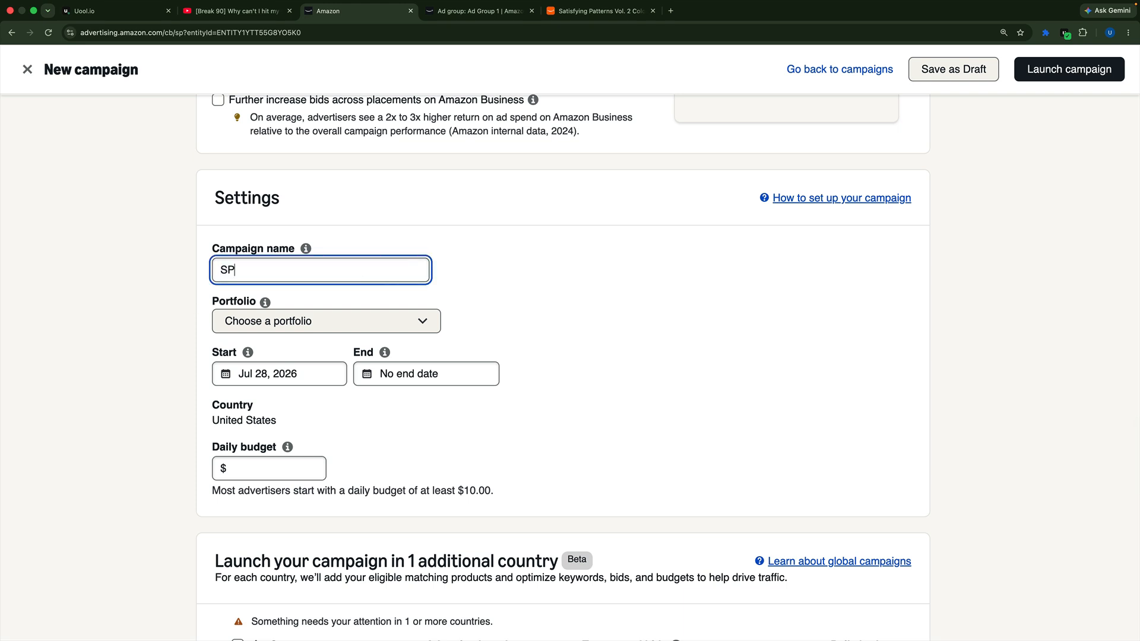
type("-L0")
type("-AT-DO-No-Gym-202")
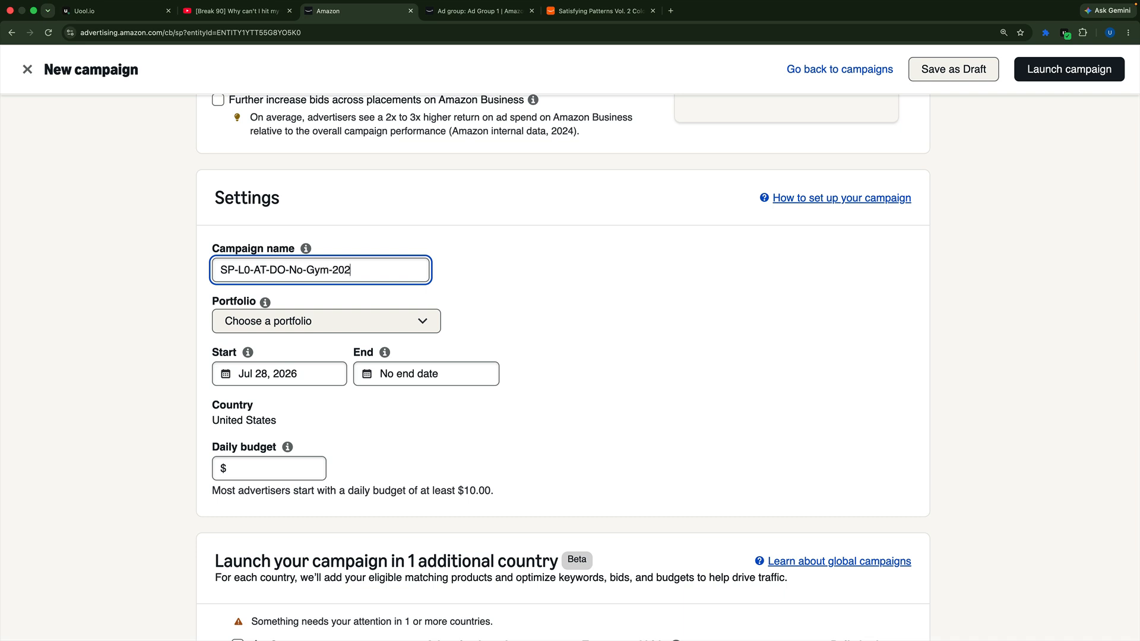
type("6-07-28")
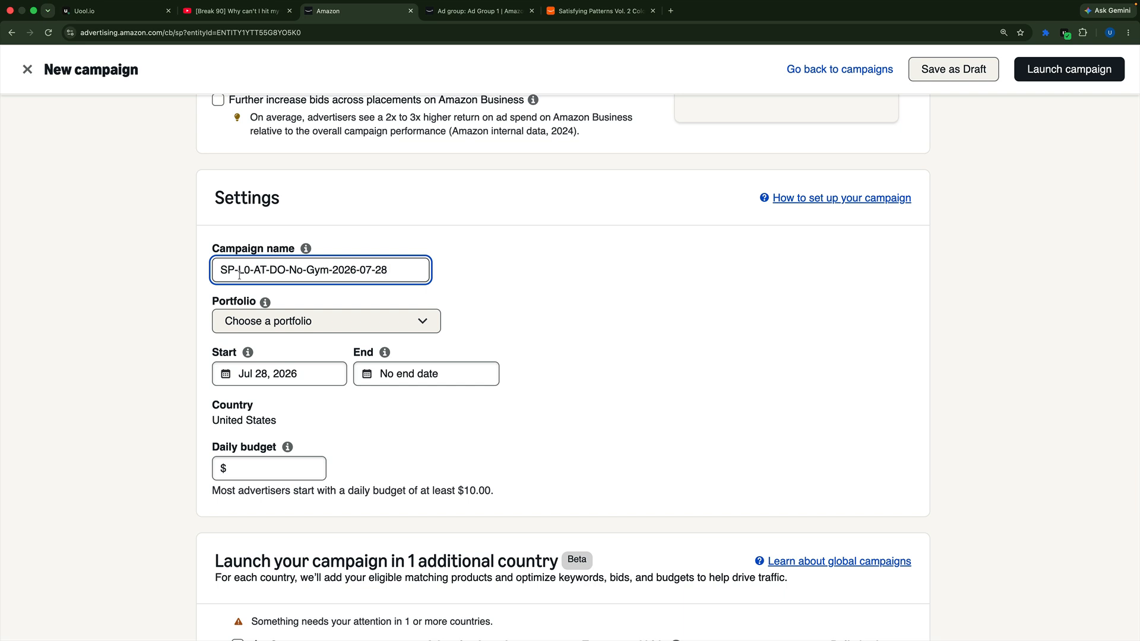
Look through the available portfolios for the campaign without choosing one
left_click(285, 321)
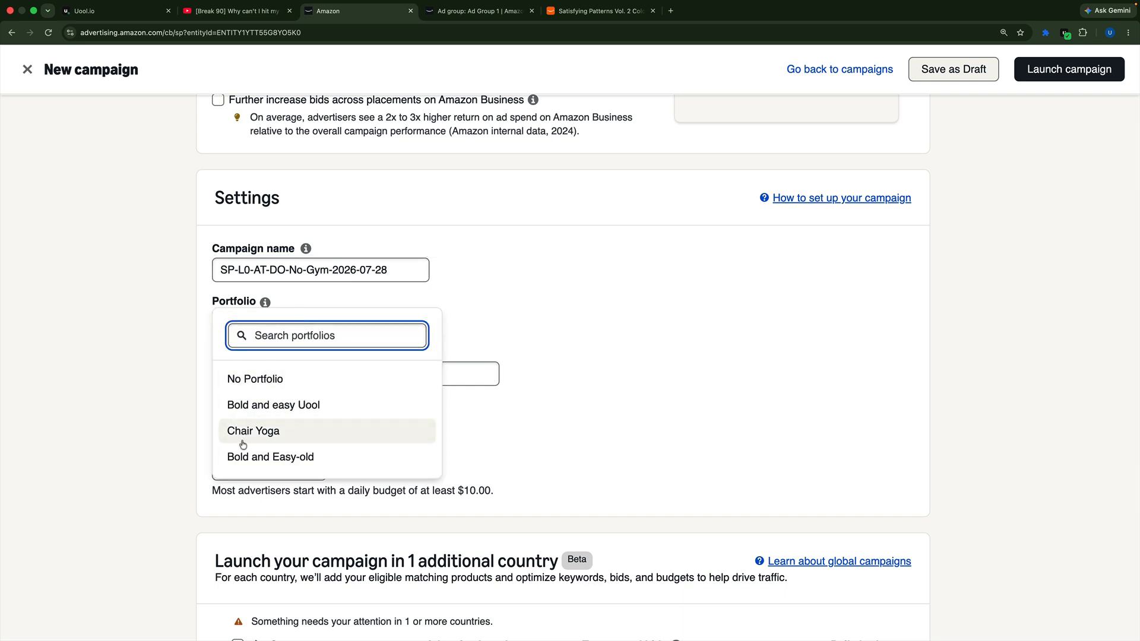
left_click(152, 356)
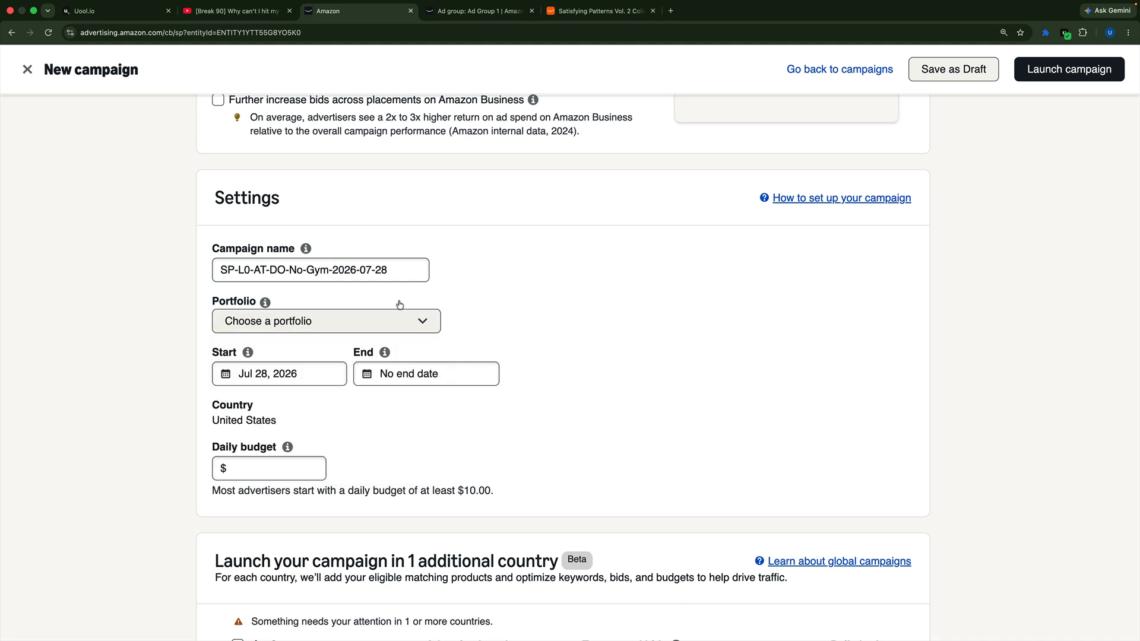
left_click(247, 327)
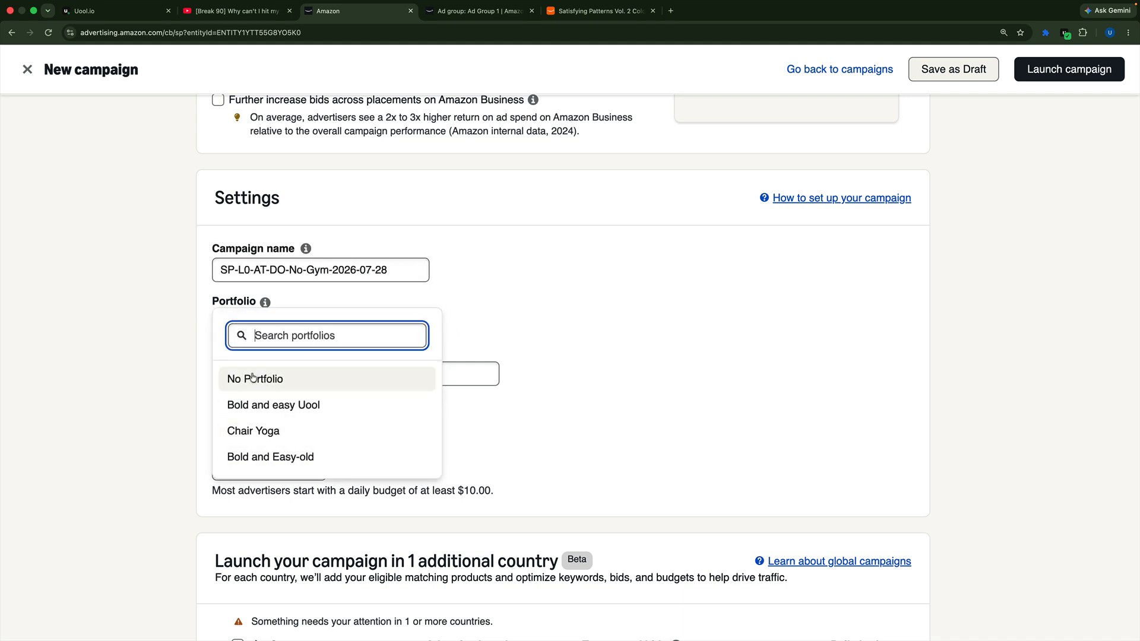
left_click(491, 289)
Set the campaign's daily budget to $3.00
scroll(491, 289, "down", 3)
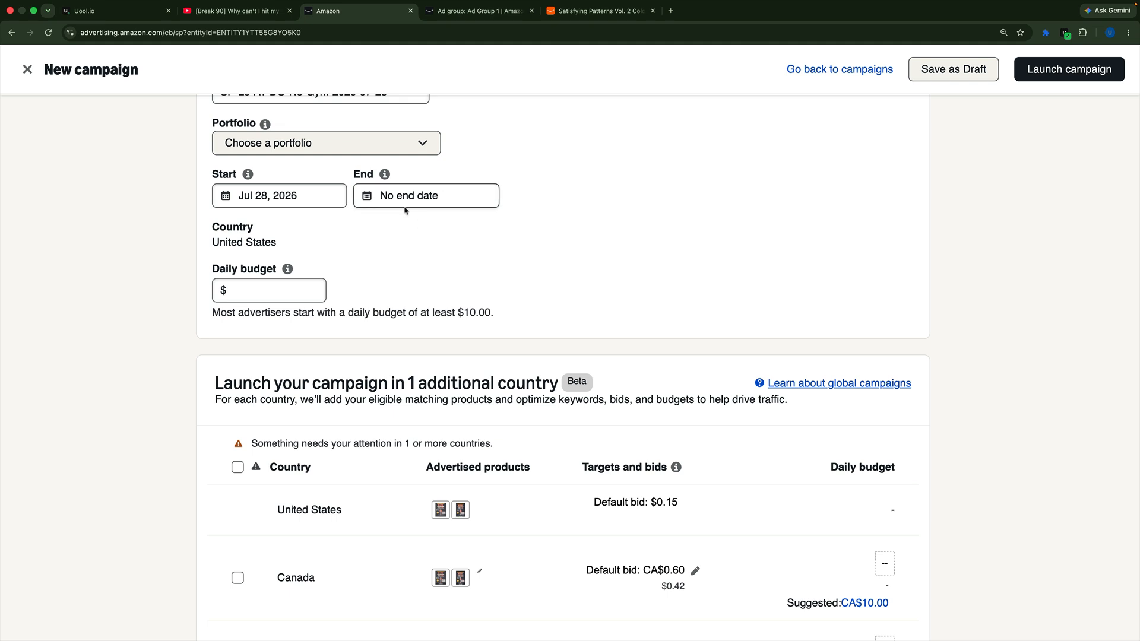
left_click(299, 294)
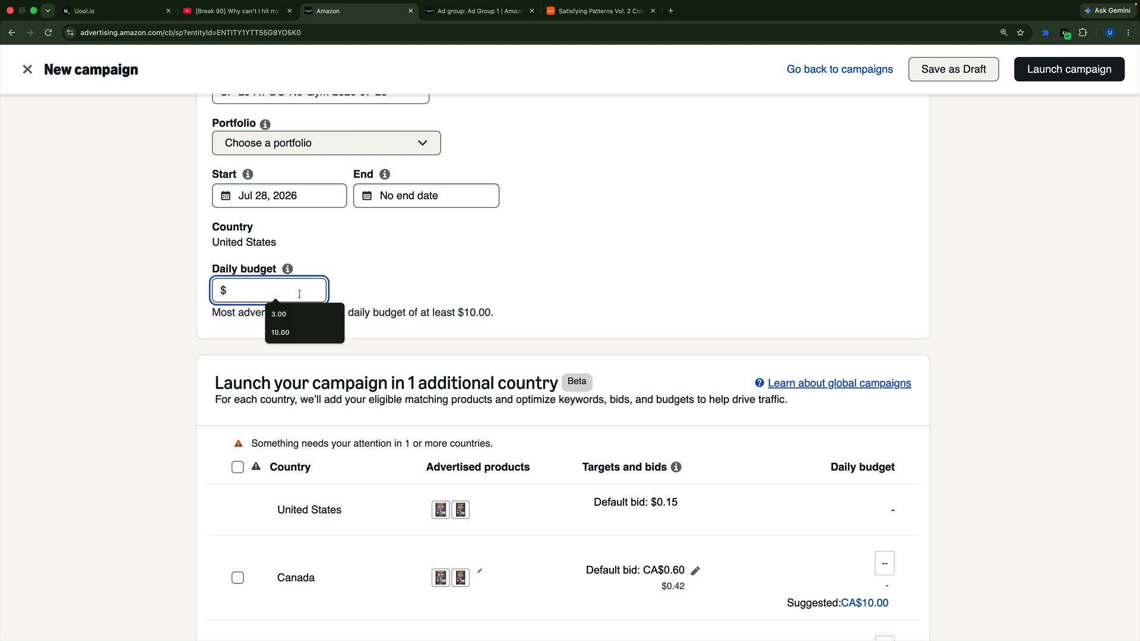
type("3")
left_click(437, 279)
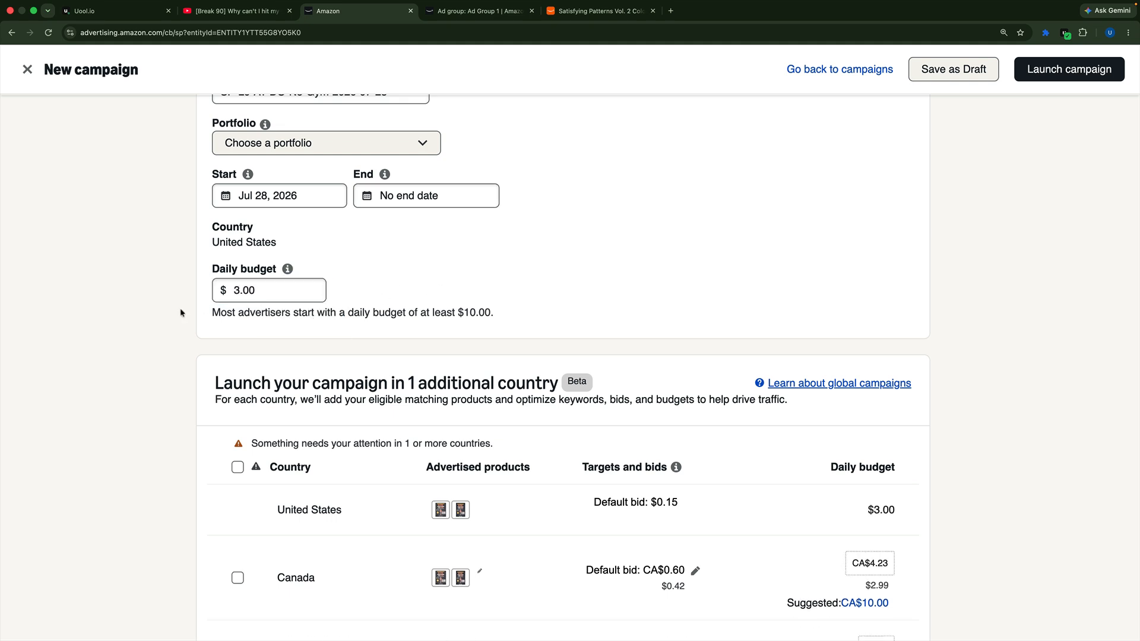
Add Canada, the United Kingdom and Australia as additional launch countries, and review the country list's bids and daily budgets
scroll(181, 313, "down", 2)
scroll(182, 313, "down", 5)
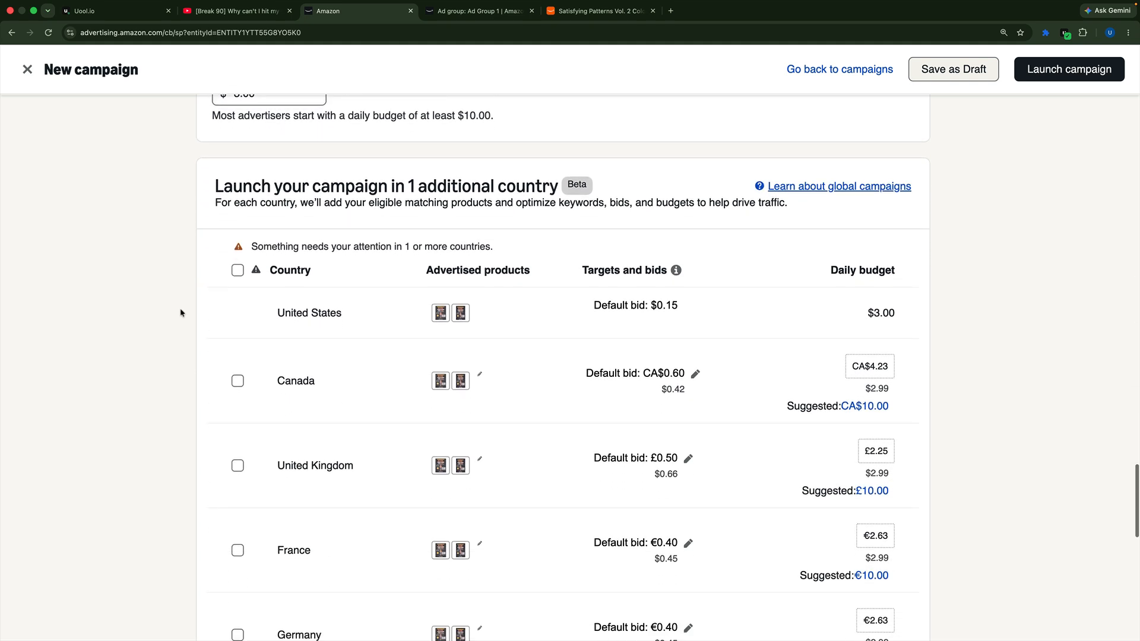
scroll(181, 313, "down", 1)
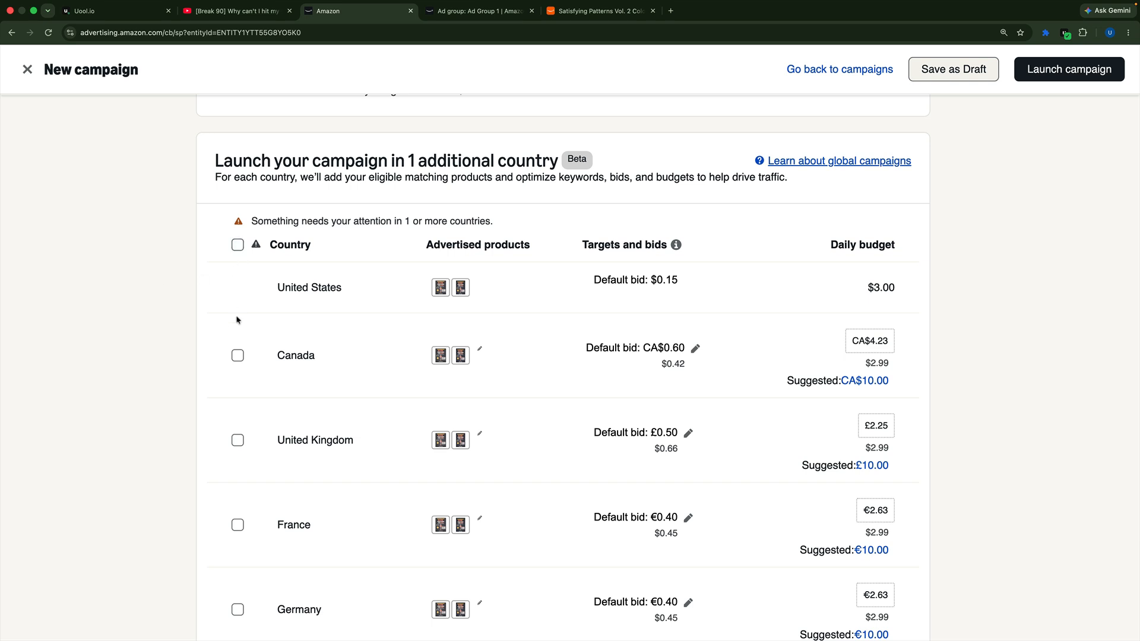
left_click(238, 355)
scroll(143, 334, "down", 5)
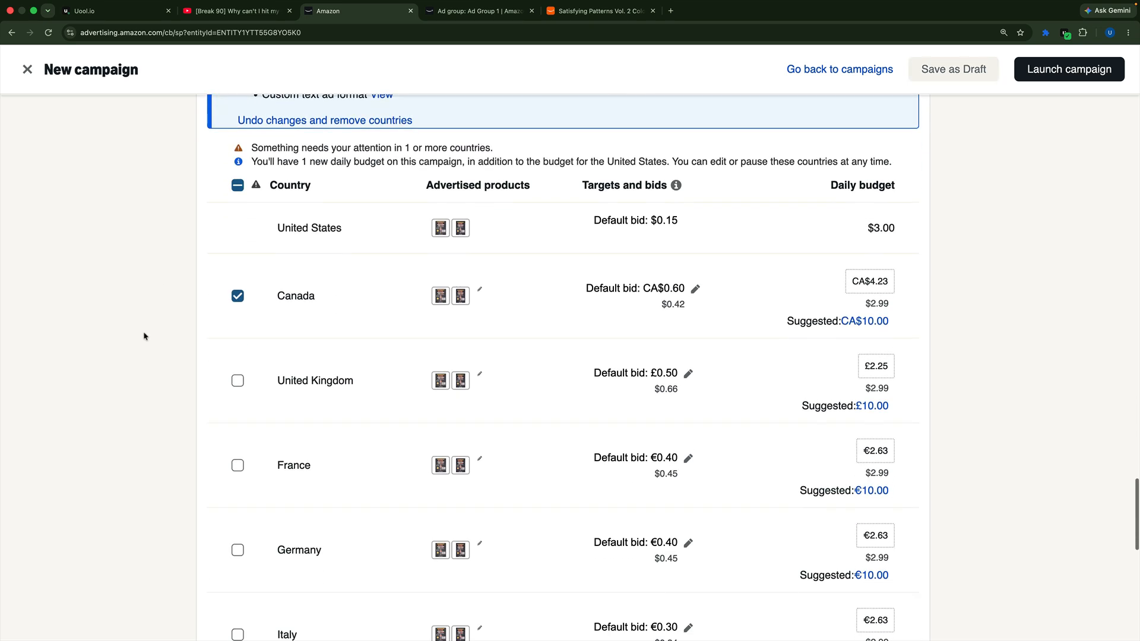
left_click(237, 378)
scroll(196, 382, "down", 4)
scroll(195, 381, "down", 8)
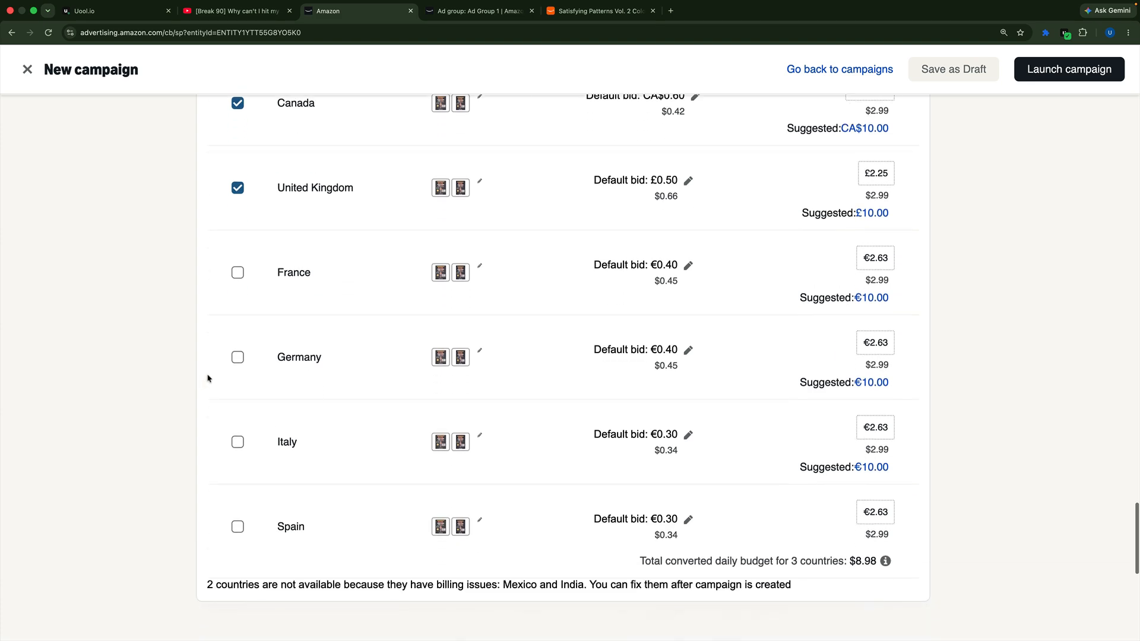
scroll(434, 338, "down", 1)
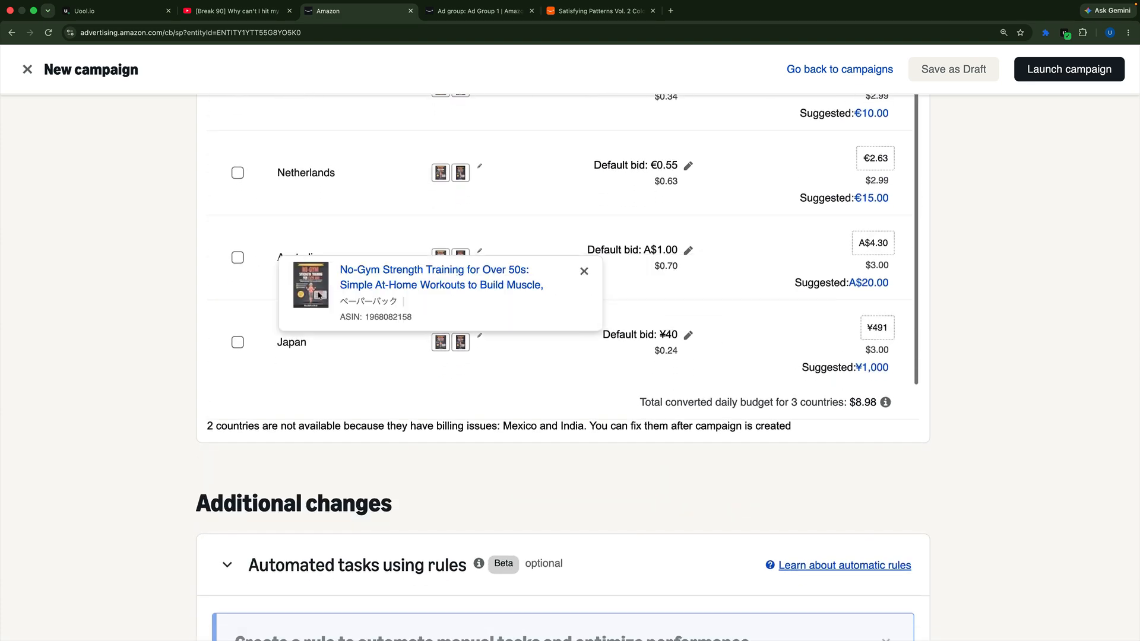
left_click(238, 256)
scroll(381, 173, "down", 3)
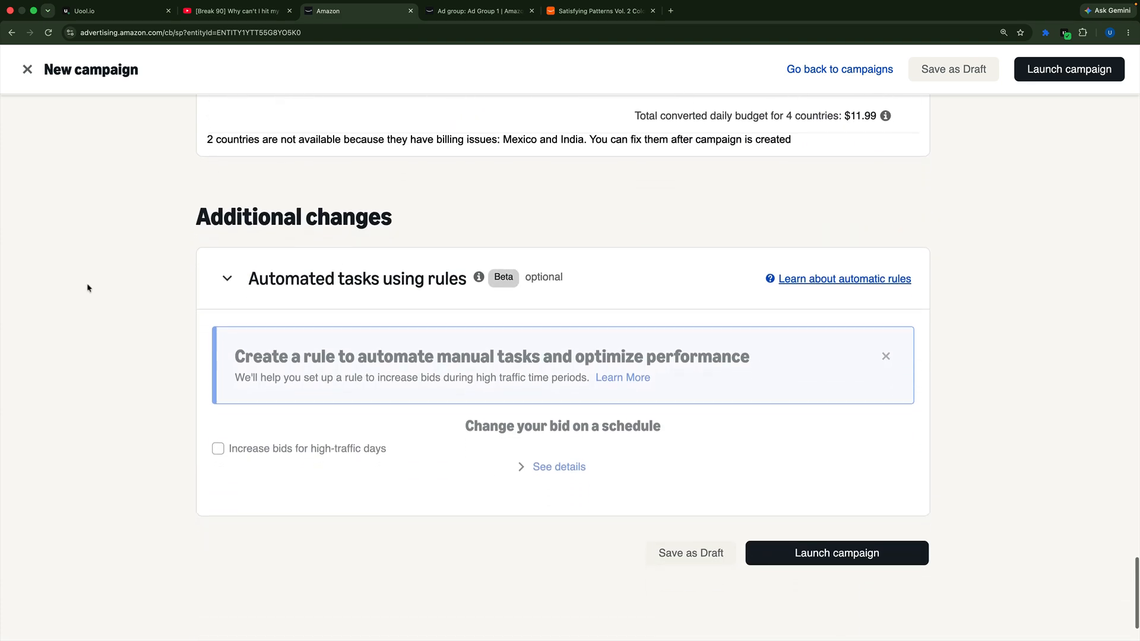
scroll(87, 285, "up", 5)
scroll(315, 282, "down", 3)
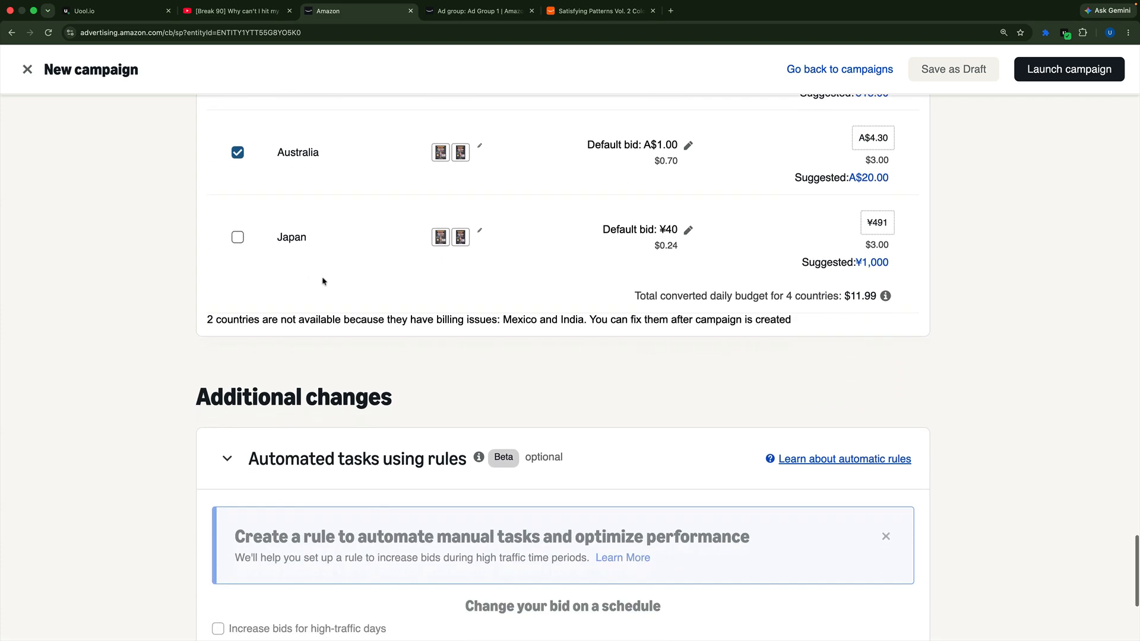
scroll(133, 289, "up", 4)
scroll(134, 289, "up", 5)
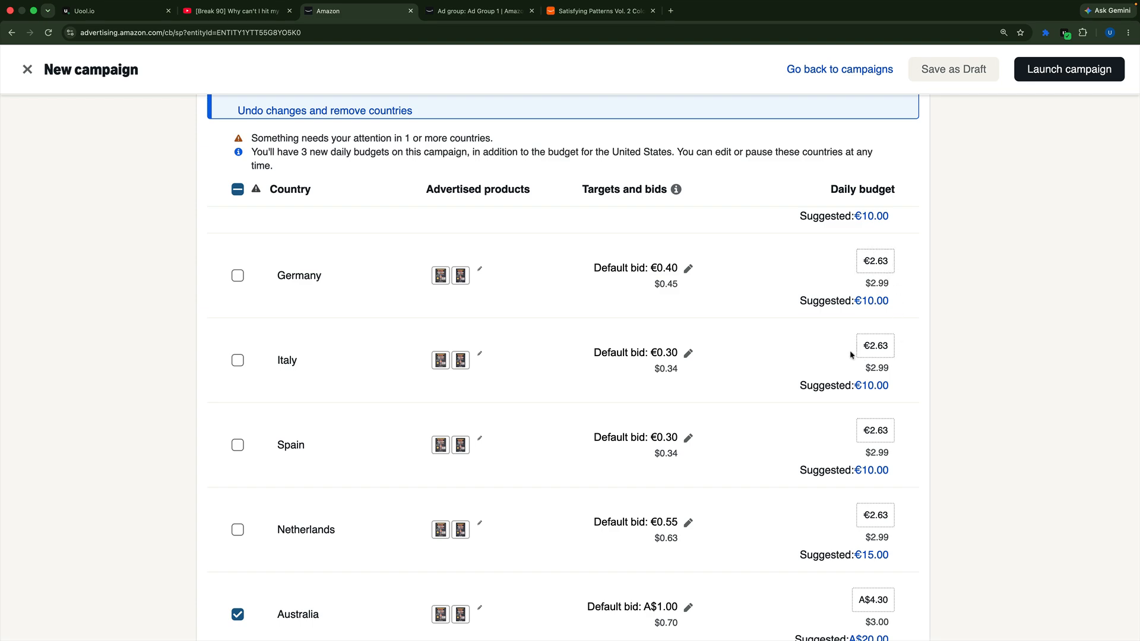
scroll(757, 359, "down", 10)
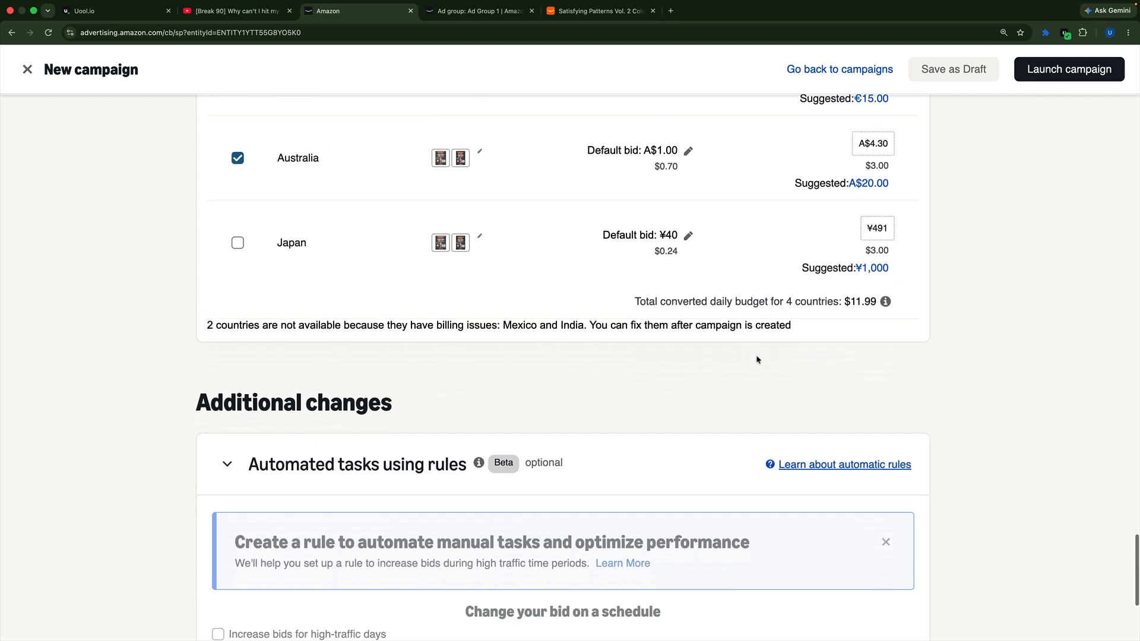
Leave the automated bid rules unset, review the campaign's settings, negative keywords and products, and launch the campaign
scroll(757, 360, "down", 2)
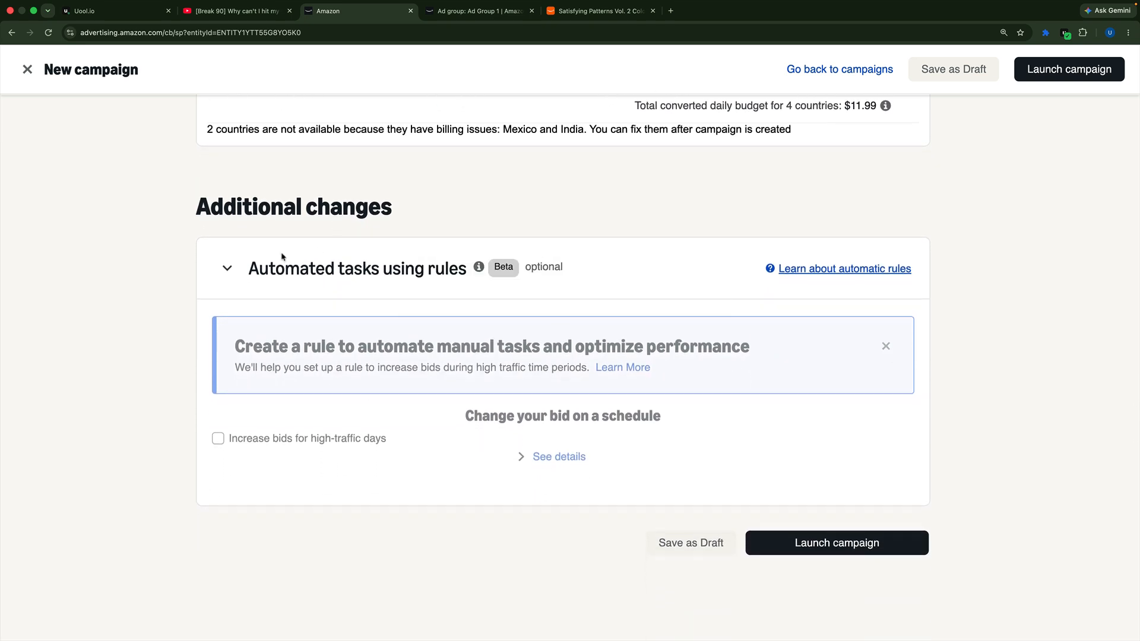
left_click(227, 267)
left_click(227, 393)
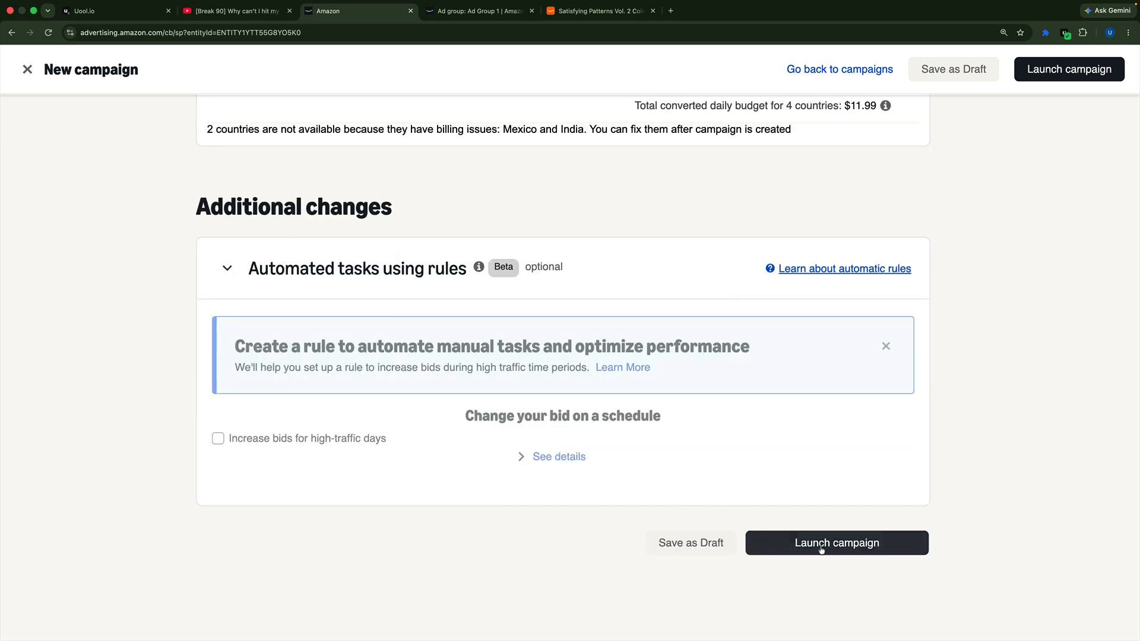
scroll(671, 292, "up", 20)
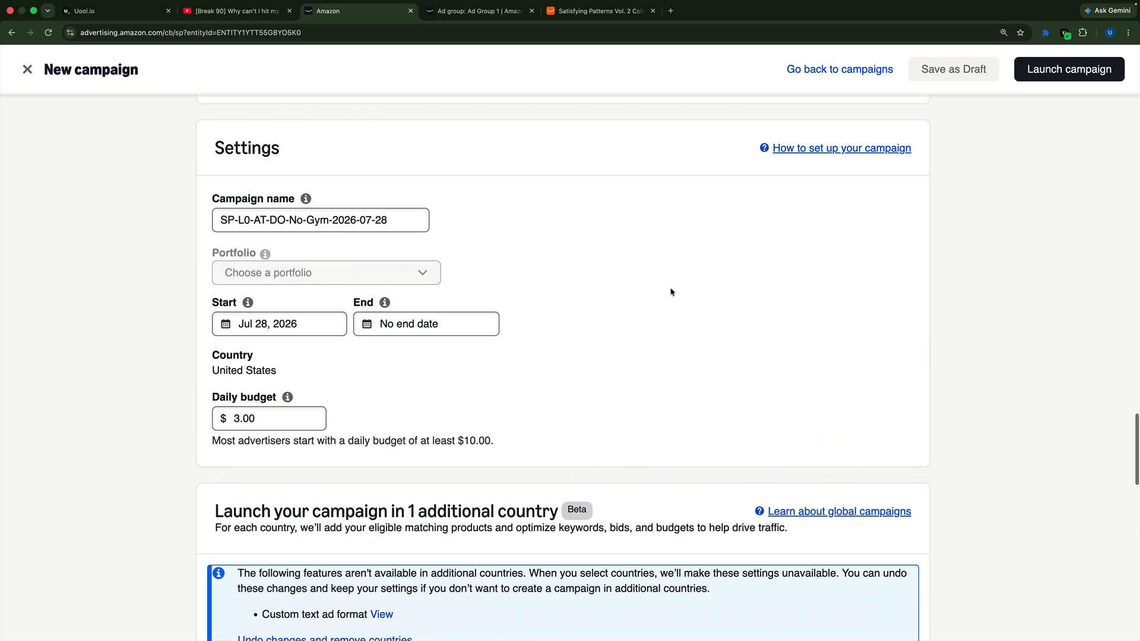
scroll(672, 292, "up", 20)
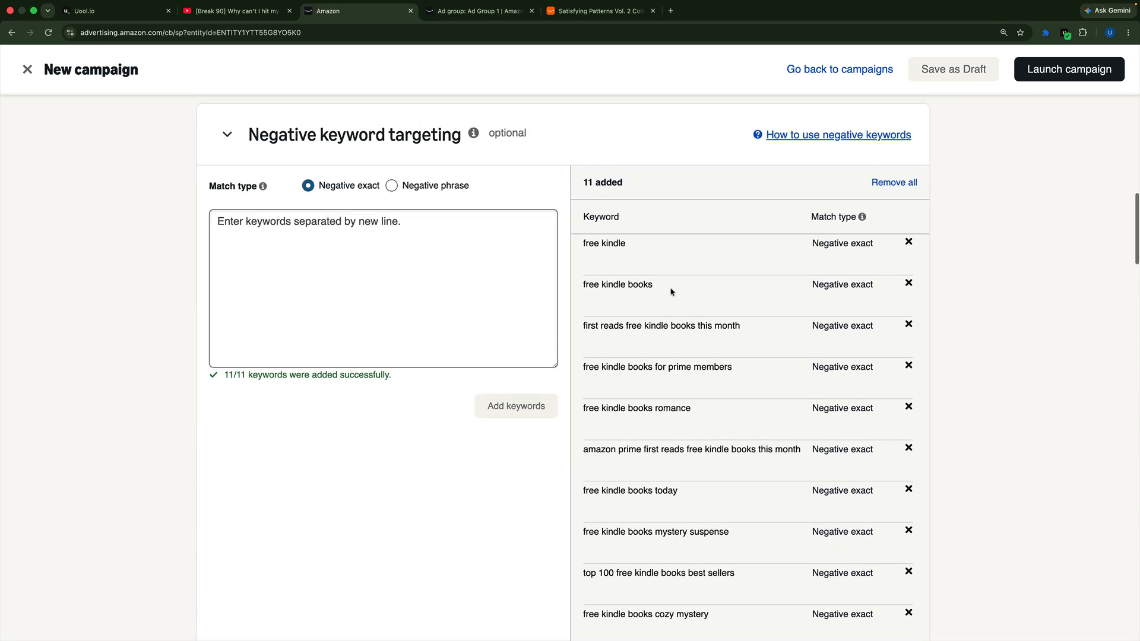
scroll(671, 292, "up", 15)
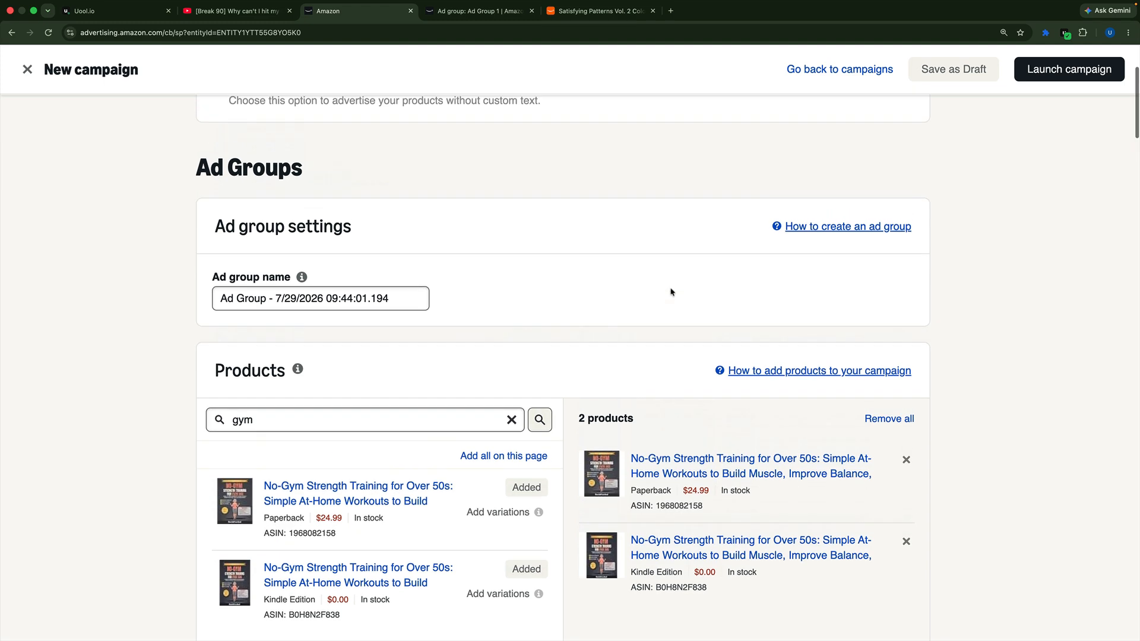
left_click(1036, 75)
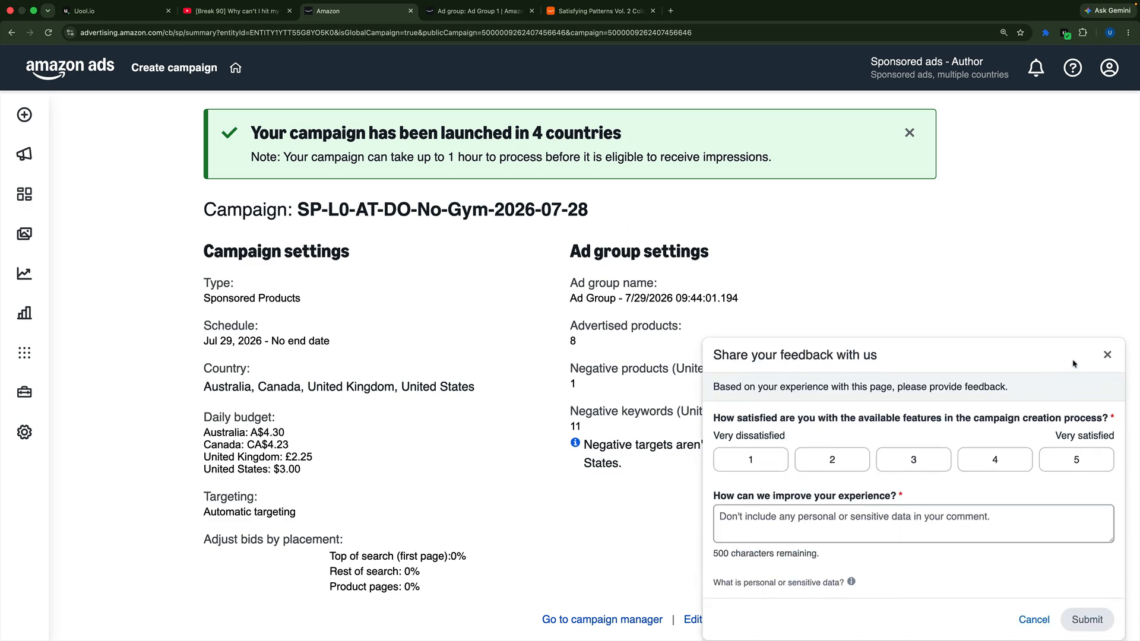
Dismiss the feedback survey and review the launched campaign's summary of countries, daily budgets, targeting and ad group settings
left_click(1107, 356)
scroll(342, 377, "down", 3)
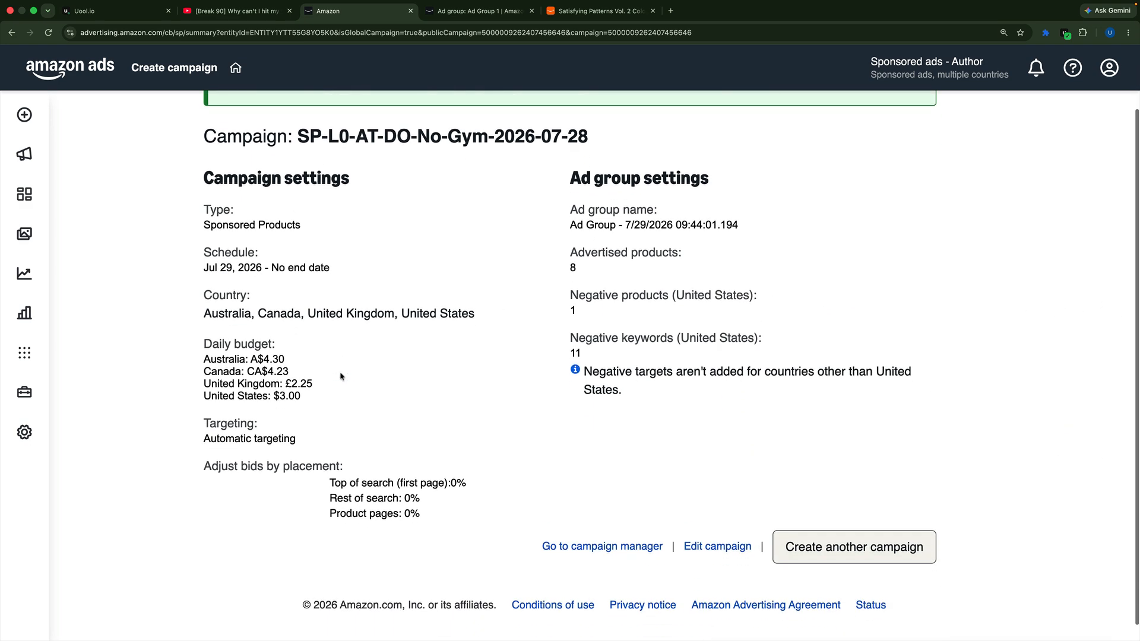
scroll(342, 377, "up", 2)
scroll(410, 376, "down", 2)
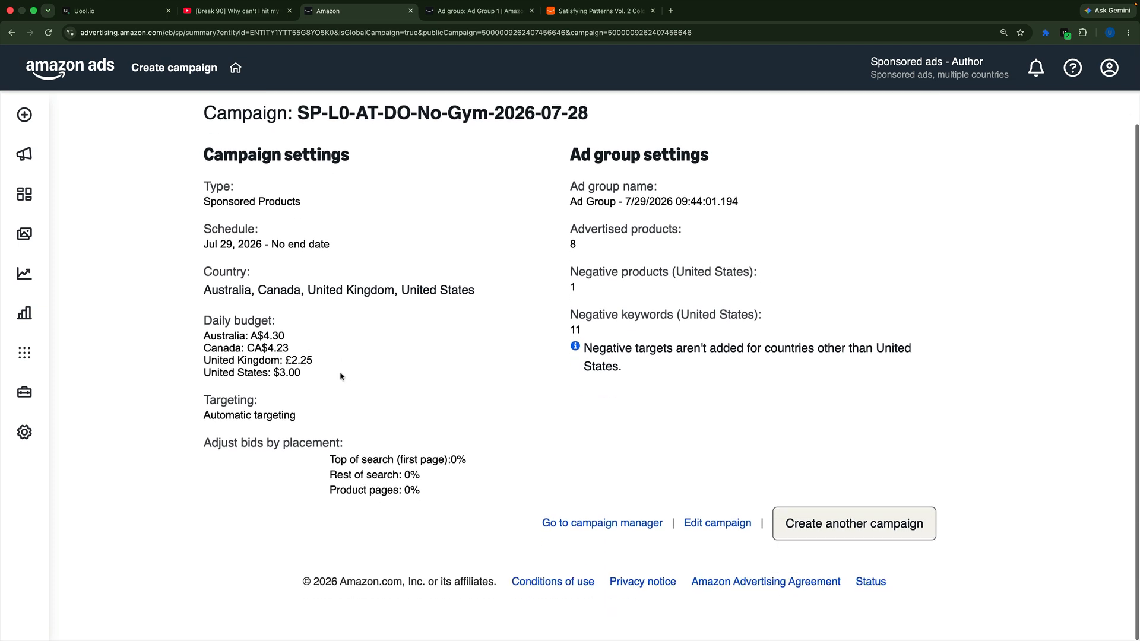
Open the campaign manager and locate the SP-L0-AT-DO-No-Gym-2026-07-28 campaign in the campaign list
left_click(597, 528)
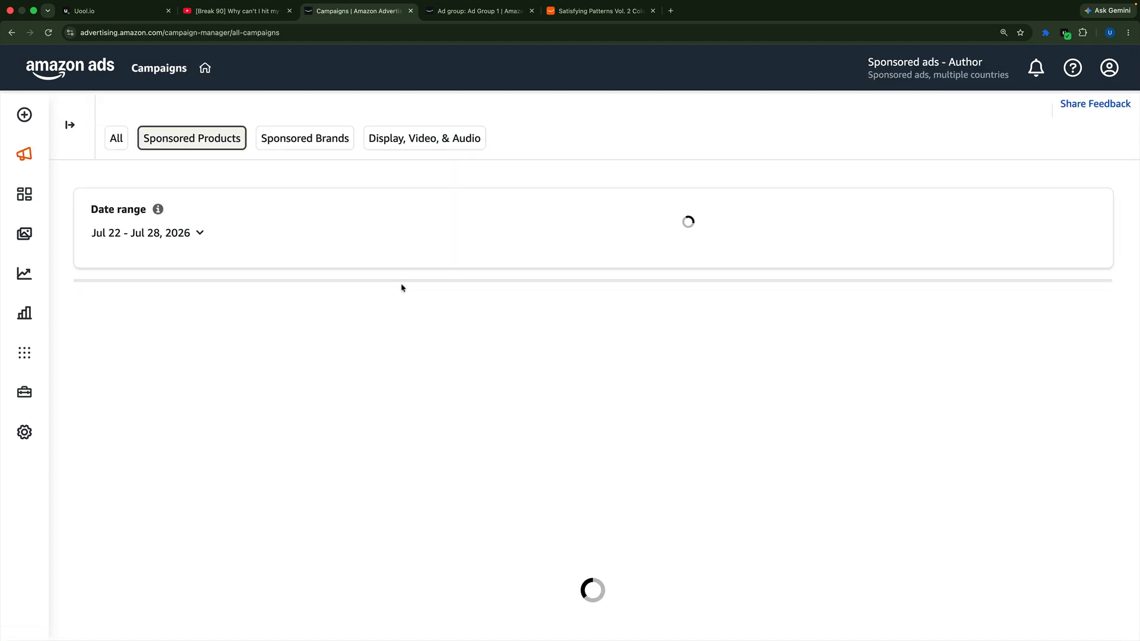
scroll(401, 292, "down", 9)
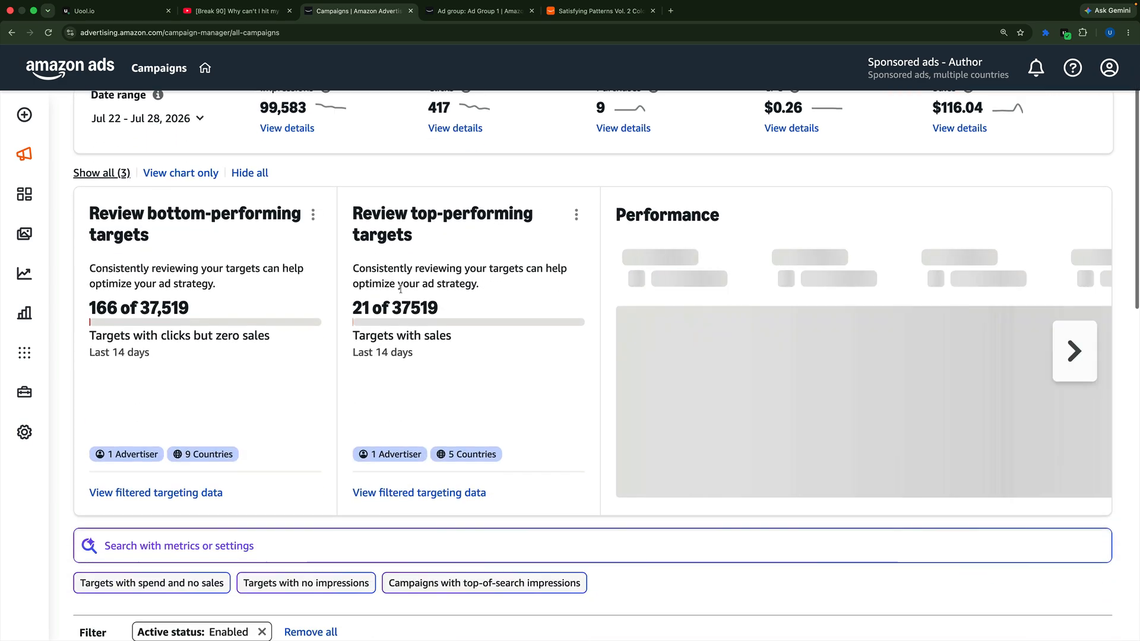
scroll(401, 293, "down", 2)
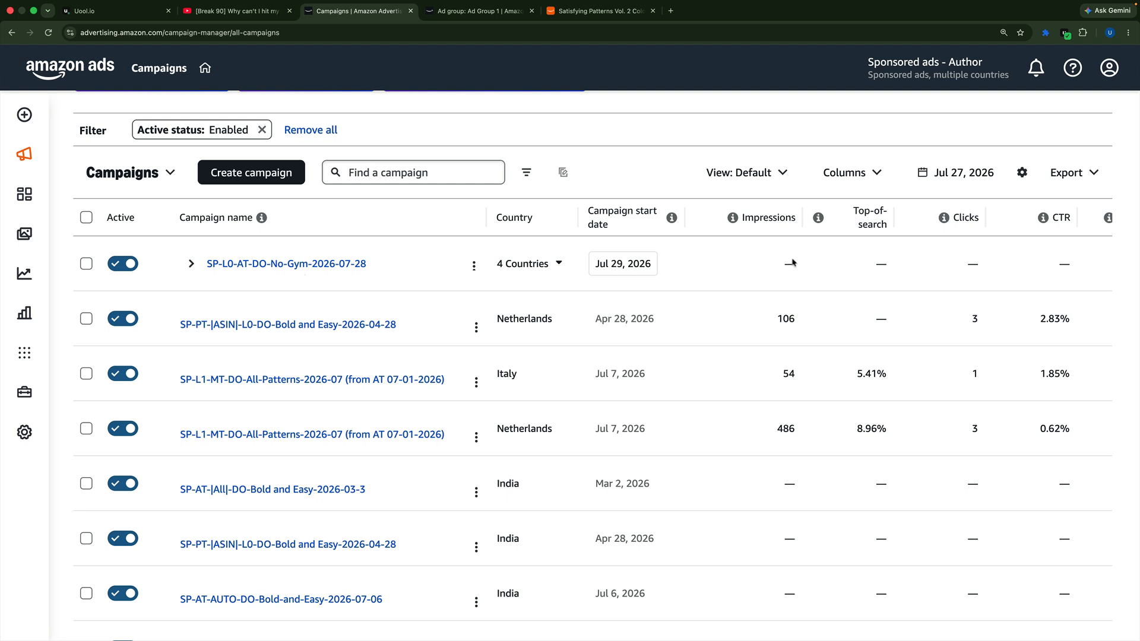
left_click(870, 9)
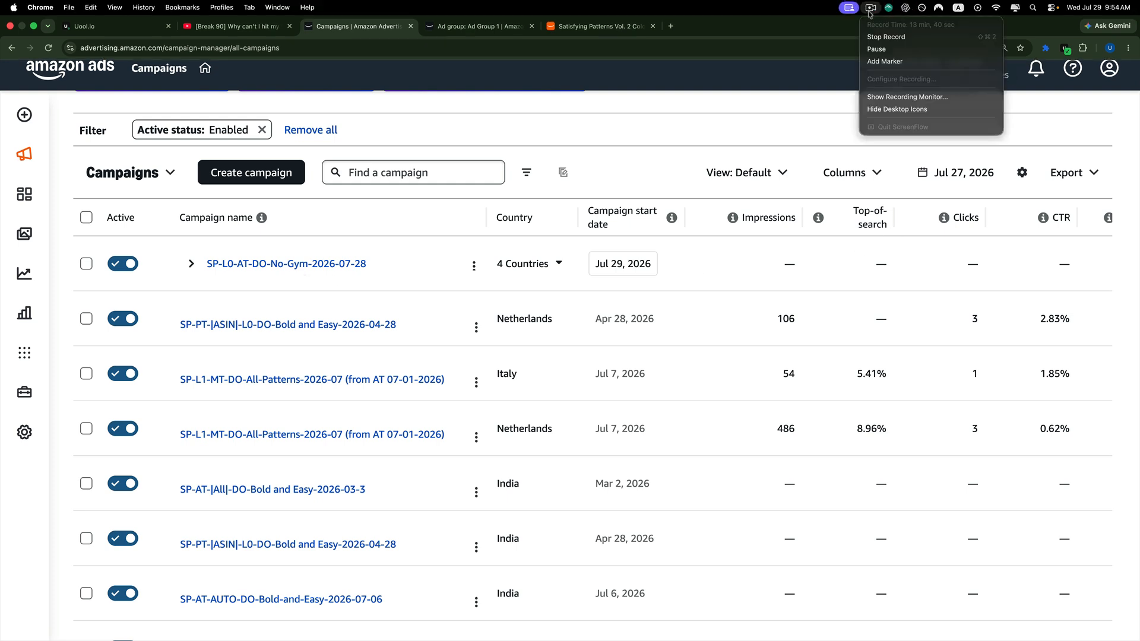